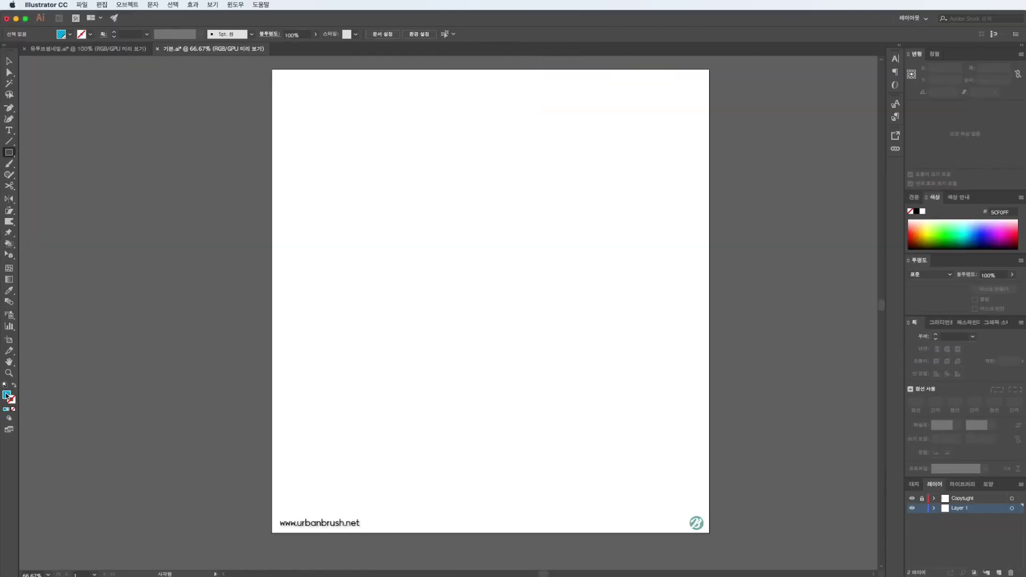
Step: Set a light grey fill and draw a narrowed rectangle near the page centre
{"action": "left_click_drag", "start_coordinate": [553, 300], "coordinate": [547, 287]}
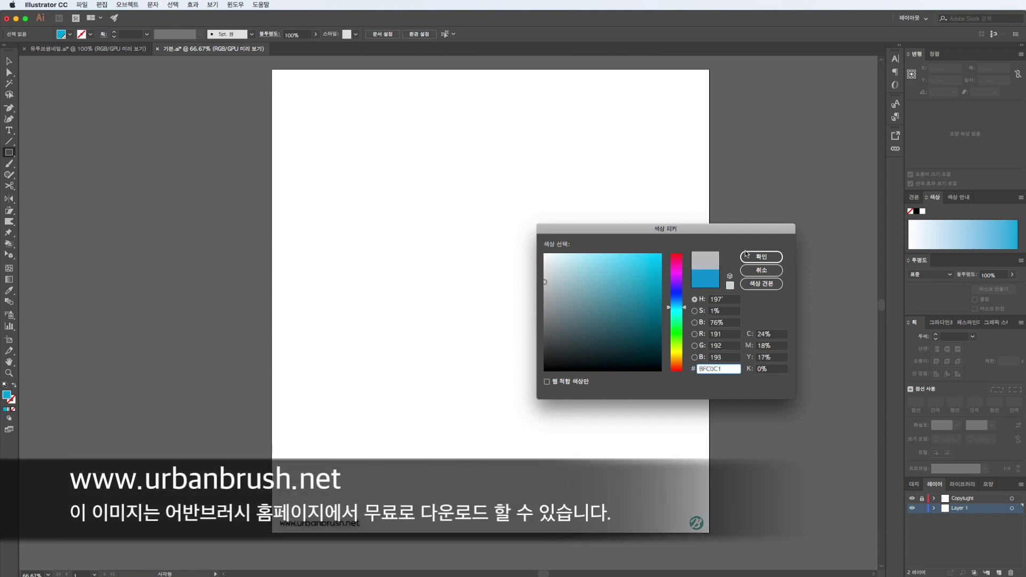
{"action": "left_click", "coordinate": [776, 254]}
{"action": "left_click_drag", "start_coordinate": [396, 234], "coordinate": [579, 410]}
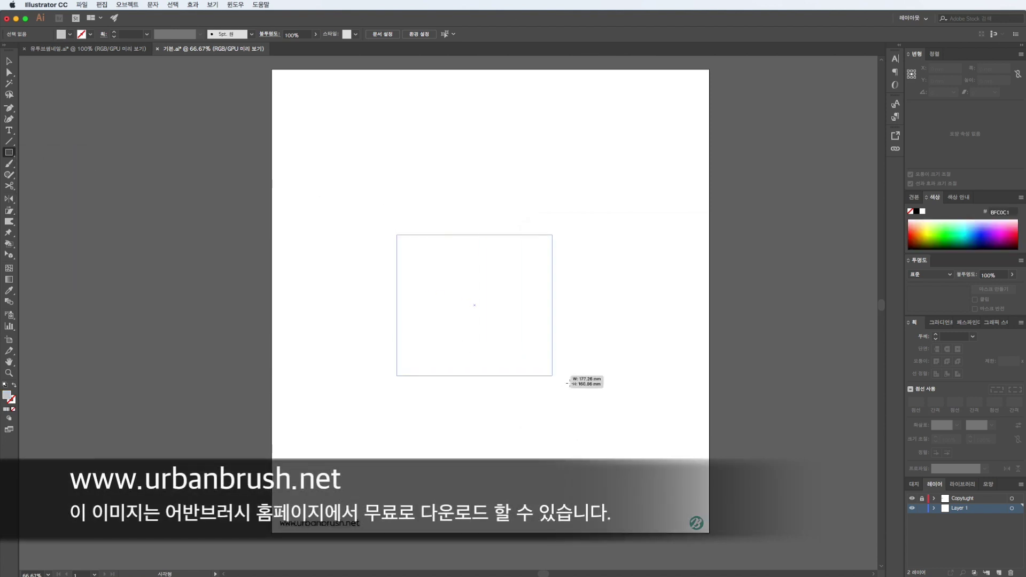
{"action": "mouse_move", "coordinate": [539, 363]}
{"action": "left_mouse_down"}
{"action": "mouse_move", "coordinate": [513, 342]}
{"action": "mouse_move", "coordinate": [561, 336]}
{"action": "left_mouse_up"}
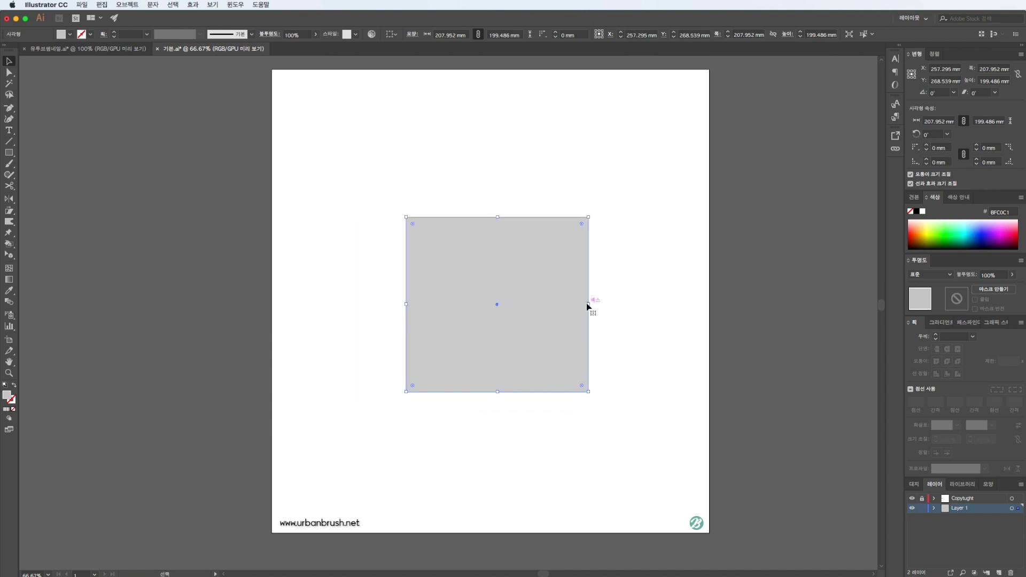
{"action": "left_click_drag", "start_coordinate": [589, 304], "coordinate": [570, 304]}
Step: Add a thin grey strip beneath it and pull the rectangle's bottom corners inward into a trapezoid
{"action": "left_click_drag", "start_coordinate": [498, 217], "coordinate": [508, 418]}
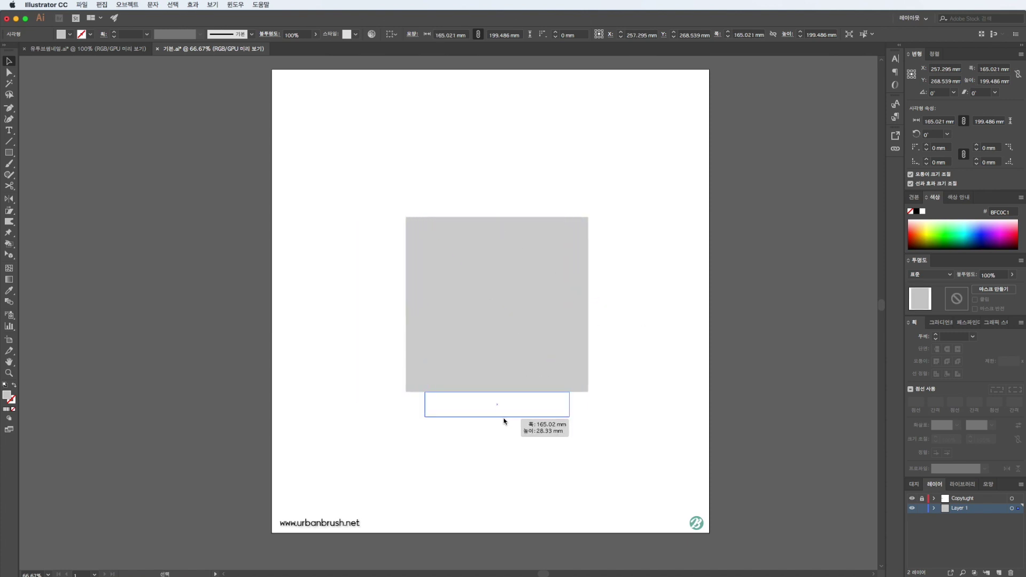
{"action": "key", "text": "a"}
{"action": "key", "text": "v"}
{"action": "mouse_move", "coordinate": [569, 405]}
{"action": "left_mouse_down"}
{"action": "mouse_move", "coordinate": [554, 410]}
{"action": "mouse_move", "coordinate": [554, 392]}
{"action": "left_mouse_up"}
{"action": "key", "text": "a"}
{"action": "left_click_drag", "start_coordinate": [406, 392], "coordinate": [442, 394]}
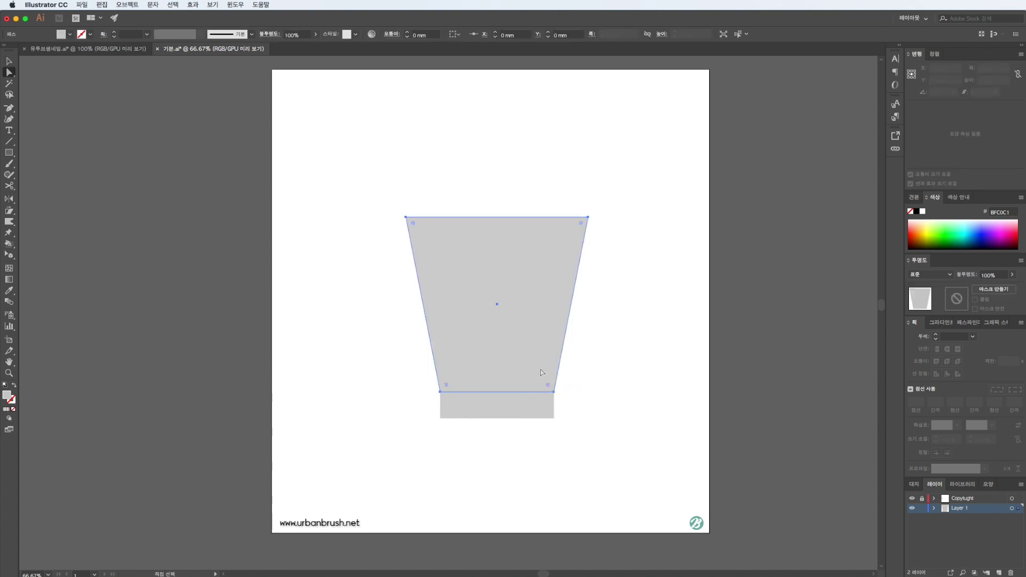
Step: Delete the strip and make the trapezoid's bottom-right corner smooth, curving its right side
{"action": "left_click", "coordinate": [553, 396]}
{"action": "key", "text": "Delete"}
{"action": "left_click", "coordinate": [554, 392]}
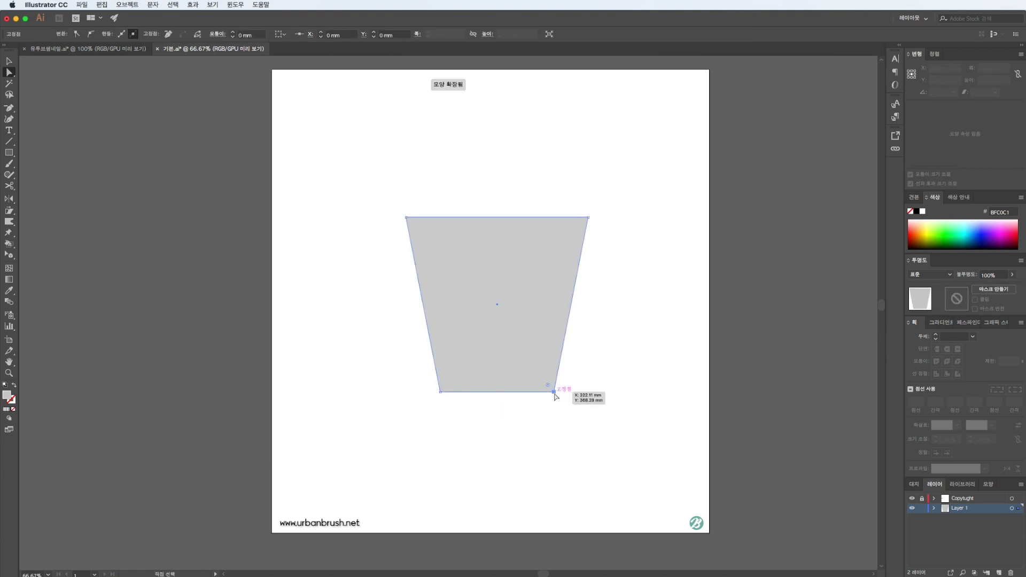
{"action": "left_click_drag", "start_coordinate": [554, 392], "coordinate": [575, 426]}
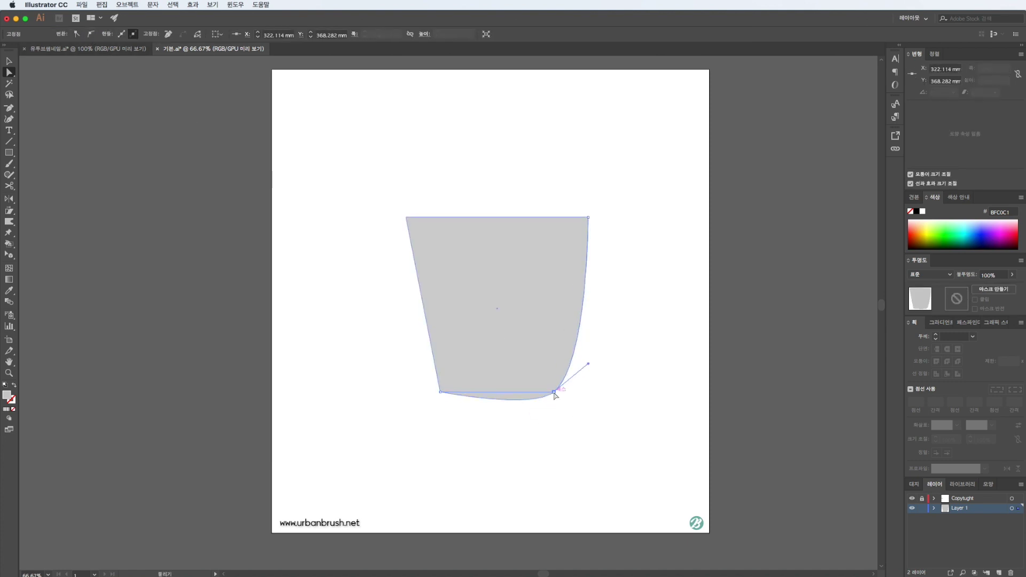
{"action": "left_click_drag", "start_coordinate": [588, 364], "coordinate": [602, 317]}
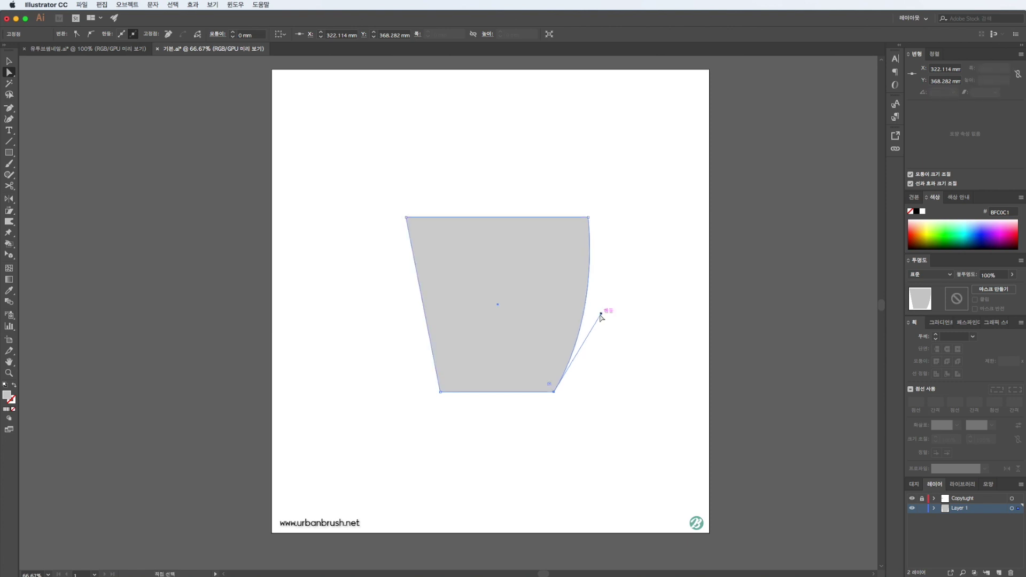
Step: Shift the cup left, widen its top-right point, refine the right curve and round the bottom-right corner
{"action": "left_click_drag", "start_coordinate": [541, 348], "coordinate": [500, 348]}
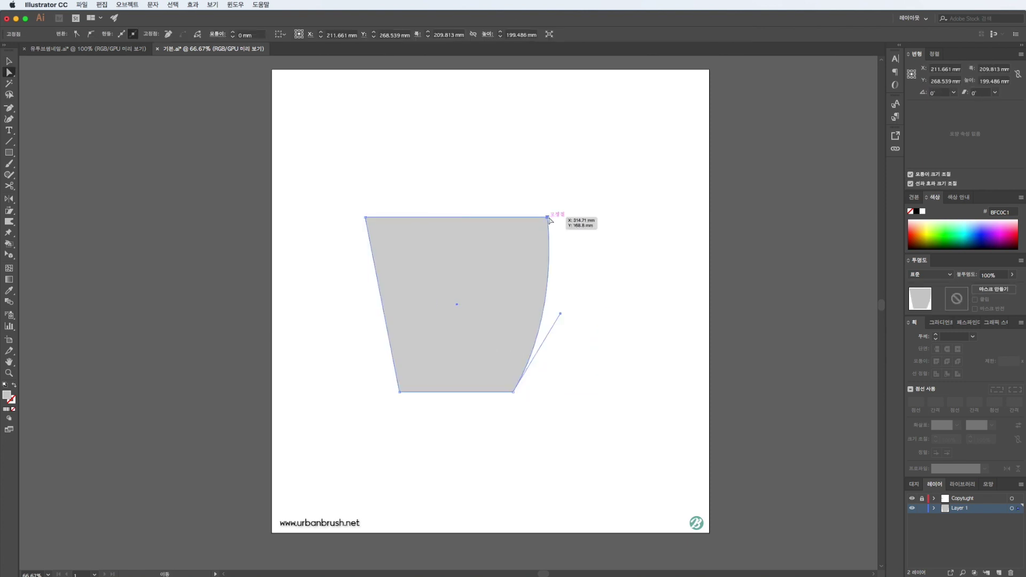
{"action": "left_click_drag", "start_coordinate": [548, 217], "coordinate": [562, 218]}
{"action": "left_click_drag", "start_coordinate": [560, 314], "coordinate": [568, 319]}
{"action": "key", "text": "super+shift+a"}
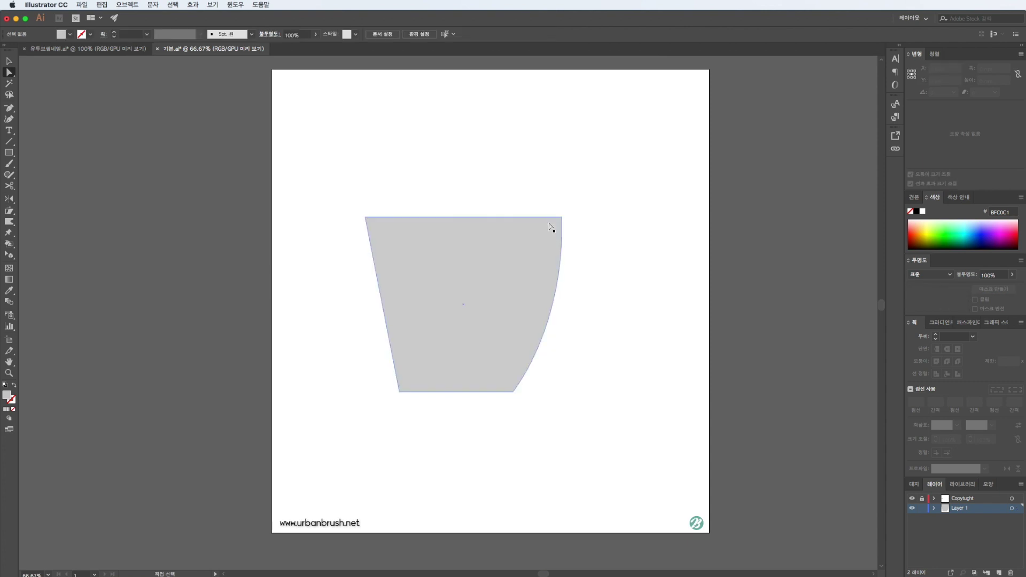
{"action": "left_click", "coordinate": [557, 227]}
{"action": "left_click_drag", "start_coordinate": [509, 386], "coordinate": [502, 374]}
Step: Select the cup and draw a vertical dividing line through its middle, undoing an accidental rectangle
{"action": "left_click", "coordinate": [586, 411]}
{"action": "key", "text": "v"}
{"action": "left_click", "coordinate": [502, 337]}
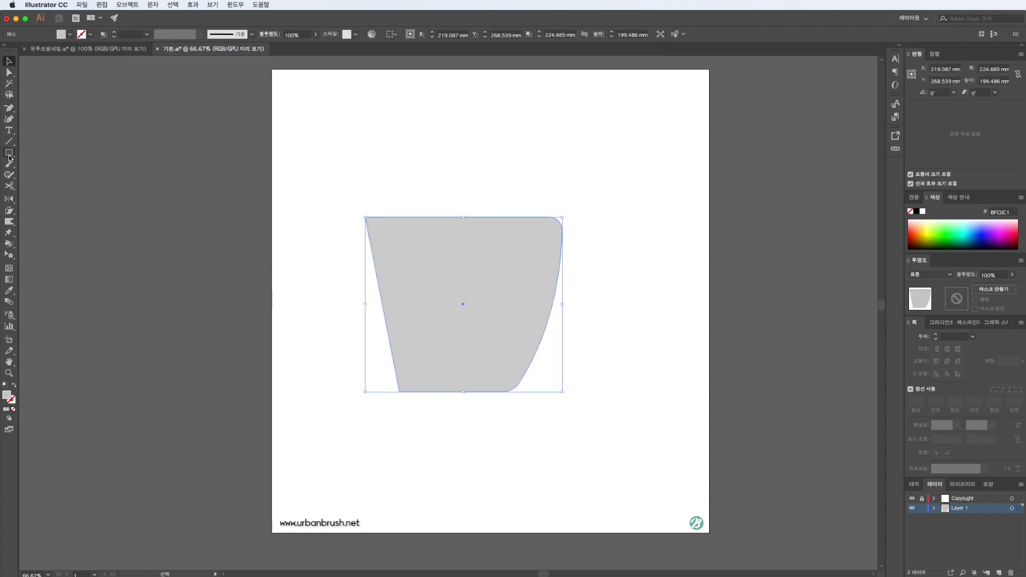
{"action": "left_click_drag", "start_coordinate": [606, 184], "coordinate": [458, 426]}
{"action": "key", "text": "super+z"}
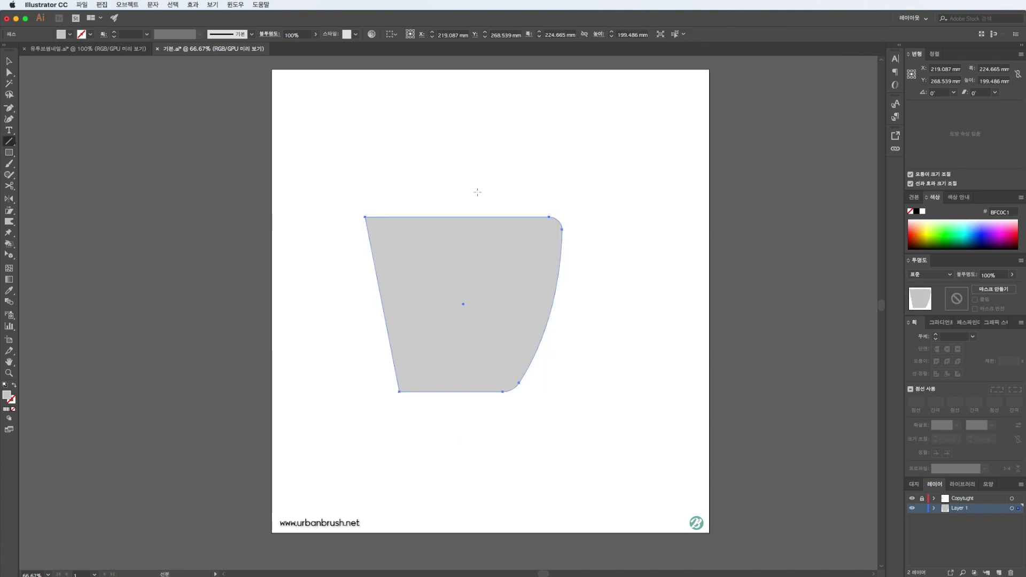
{"action": "left_click_drag", "start_coordinate": [464, 190], "coordinate": [463, 420]}
Step: Divide the cup along the vertical line with Pathfinder and delete the left half
{"action": "key", "text": "v"}
{"action": "scroll", "coordinate": [695, 428], "scroll_direction": "up", "scroll_amount": 1}
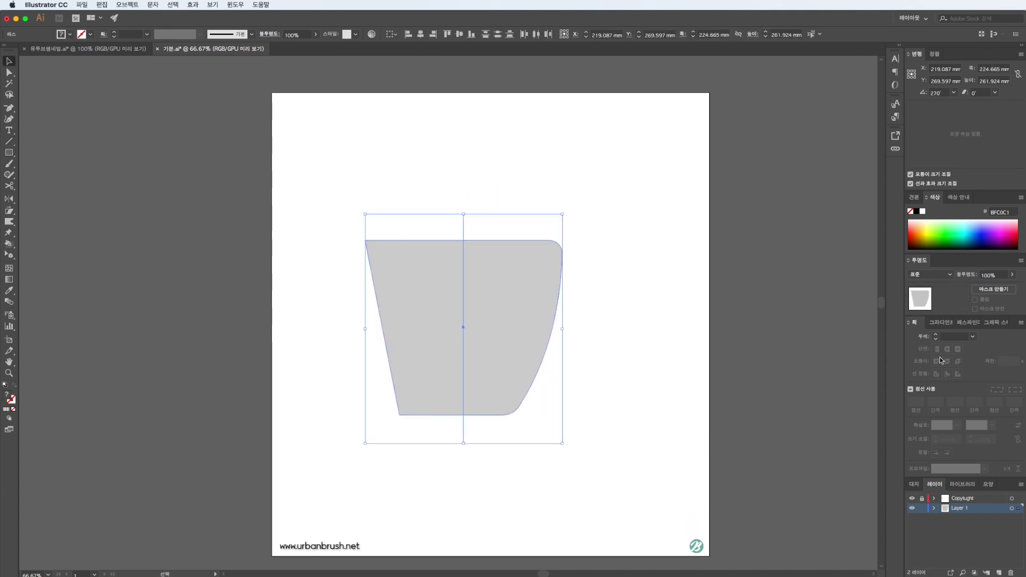
{"action": "left_click", "coordinate": [965, 322]}
{"action": "left_click", "coordinate": [915, 371]}
{"action": "key", "text": "a"}
{"action": "left_click", "coordinate": [417, 326]}
{"action": "key", "text": "Delete"}
Step: Reflect a copy of the right half horizontally, join it on the left, and raise the bottom anchors
{"action": "mouse_move", "coordinate": [495, 325]}
{"action": "left_mouse_down"}
{"action": "mouse_move", "coordinate": [431, 315]}
{"action": "mouse_move", "coordinate": [383, 371]}
{"action": "mouse_move", "coordinate": [432, 342]}
{"action": "left_mouse_up"}
{"action": "right_click", "coordinate": [400, 310]}
{"action": "left_click", "coordinate": [510, 434]}
{"action": "key", "text": "Return"}
{"action": "mouse_move", "coordinate": [339, 406]}
{"action": "left_mouse_down"}
{"action": "mouse_move", "coordinate": [473, 421]}
{"action": "mouse_move", "coordinate": [469, 395]}
{"action": "left_mouse_up"}
{"action": "left_click", "coordinate": [611, 251]}
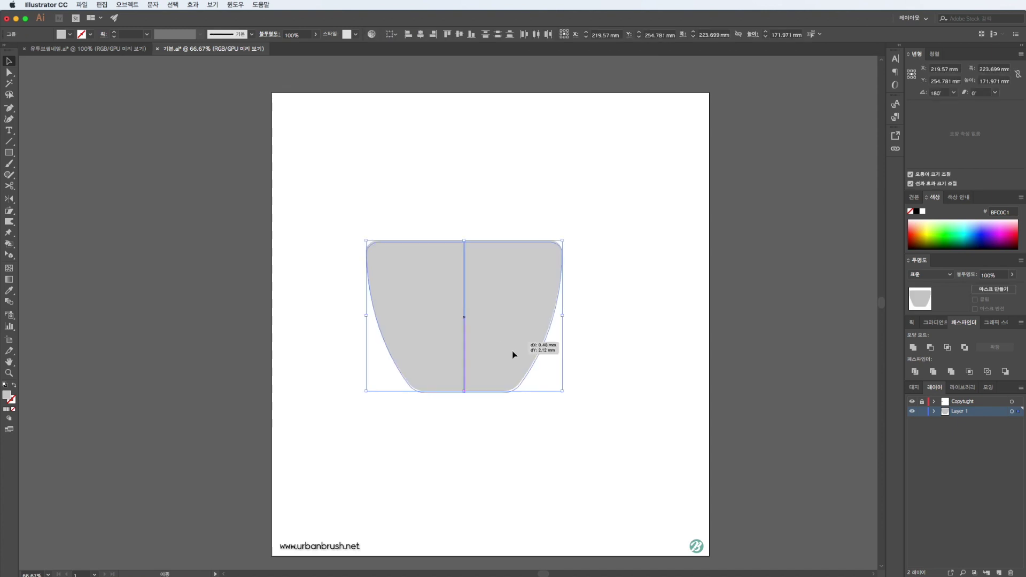
{"action": "left_click_drag", "start_coordinate": [510, 342], "coordinate": [517, 363]}
{"action": "left_click", "coordinate": [592, 304]}
{"action": "scroll", "coordinate": [592, 304], "scroll_direction": "up", "scroll_amount": 1}
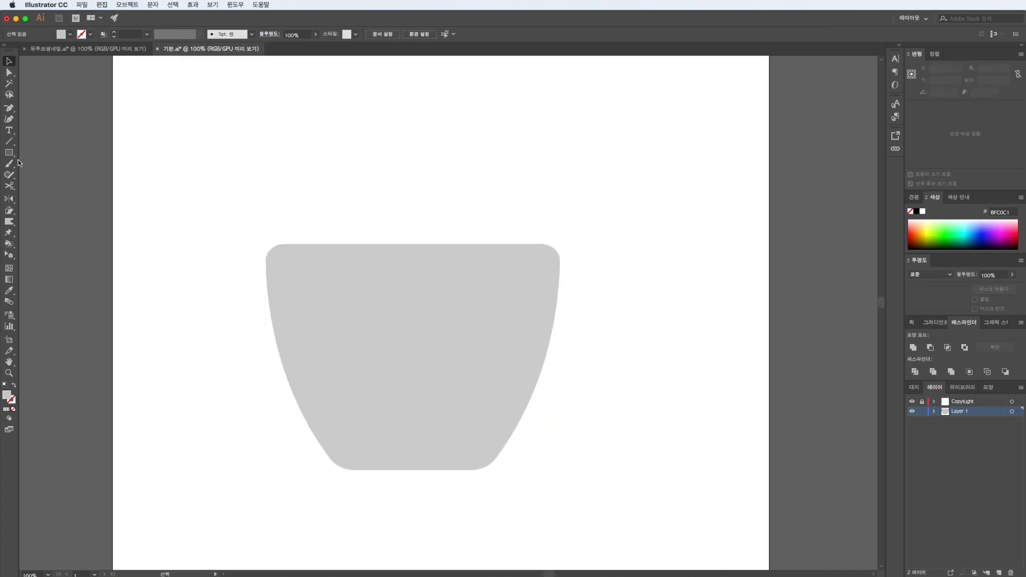
Step: Draw a circle at the cup's right side with the Ellipse tool and reshape it into a tilted egg
{"action": "left_click_drag", "start_coordinate": [9, 152], "coordinate": [40, 174]}
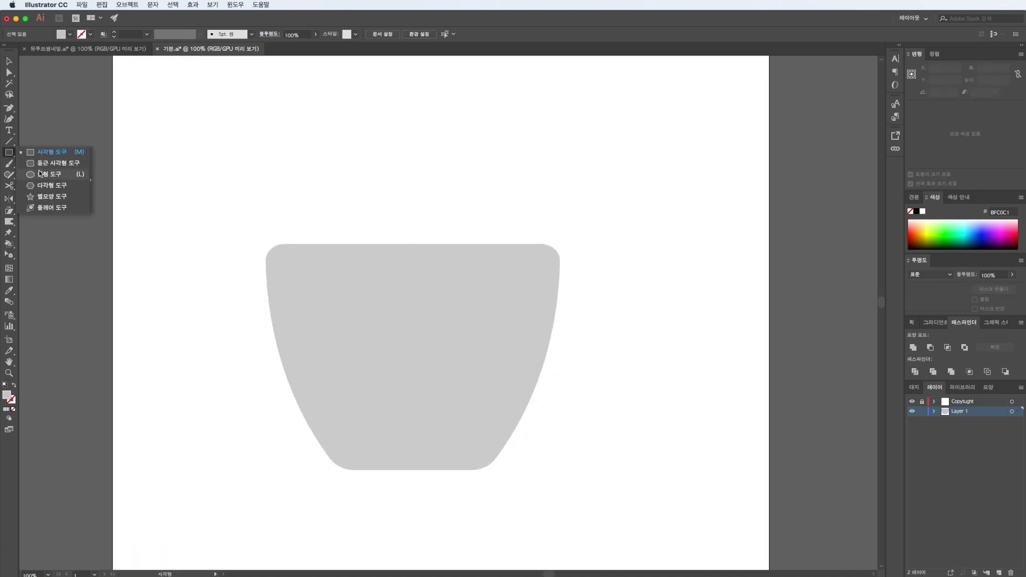
{"action": "left_click", "coordinate": [39, 171]}
{"action": "mouse_move", "coordinate": [617, 349]}
{"action": "left_mouse_down"}
{"action": "mouse_move", "coordinate": [619, 377]}
{"action": "mouse_move", "coordinate": [568, 403]}
{"action": "mouse_move", "coordinate": [568, 423]}
{"action": "mouse_move", "coordinate": [517, 407]}
{"action": "left_mouse_up"}
{"action": "key", "text": "a"}
{"action": "key", "text": "v"}
{"action": "key", "text": "a"}
Step: Place the egg against the cup's right side as a handle, group it with the cup and merge them
{"action": "left_click", "coordinate": [677, 322]}
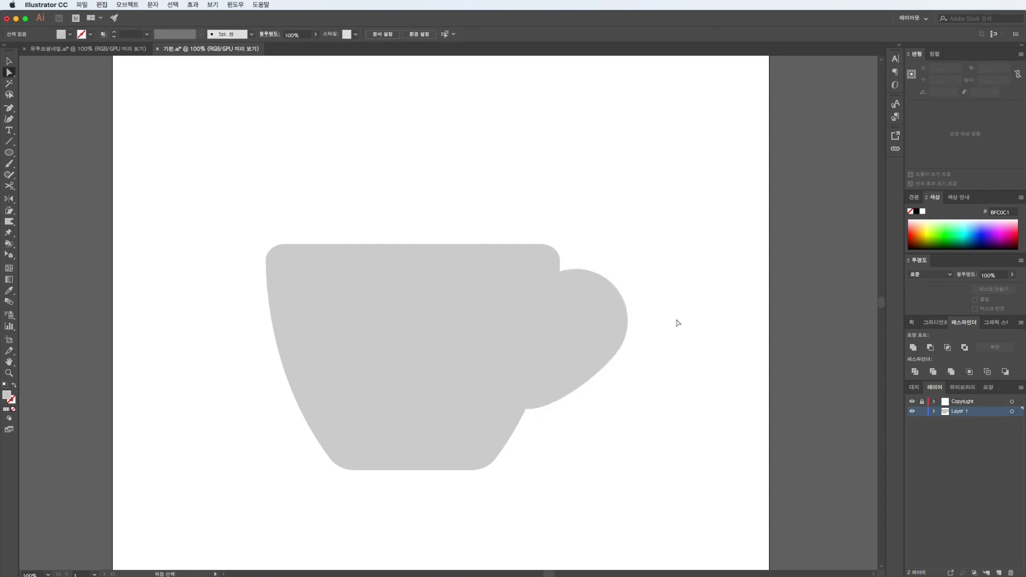
{"action": "left_click_drag", "start_coordinate": [612, 340], "coordinate": [646, 193]}
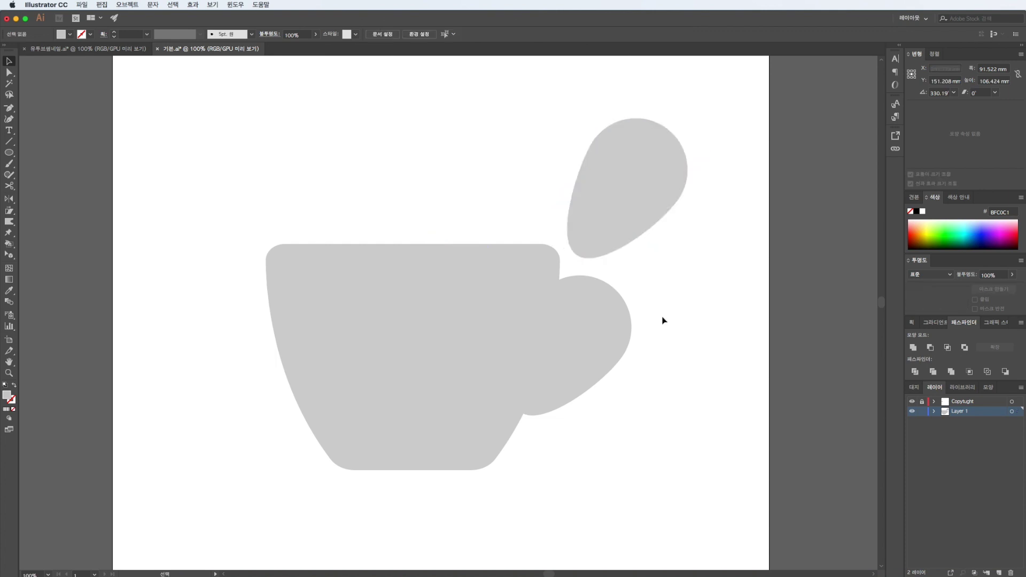
{"action": "key", "text": "ctrl+g"}
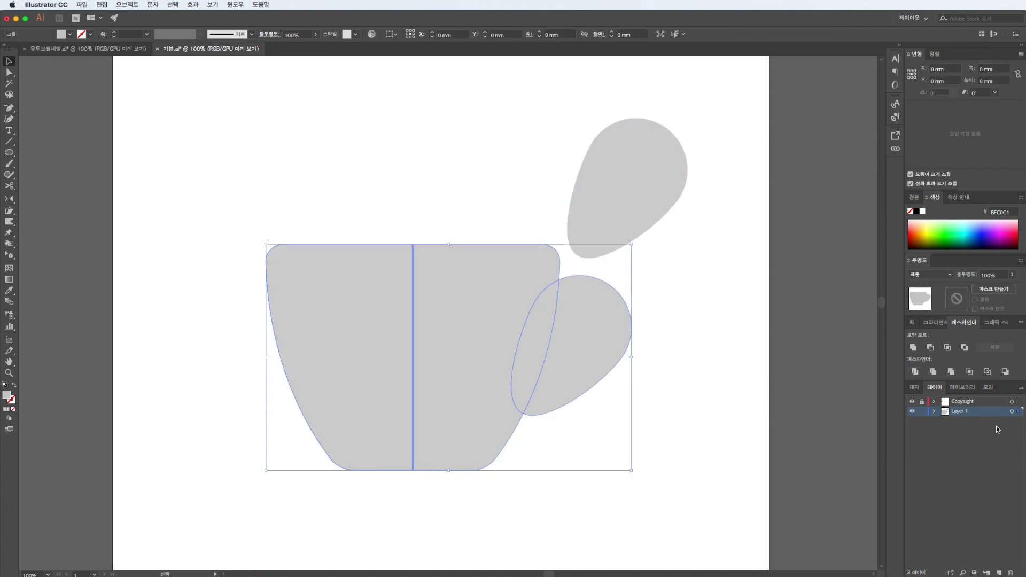
{"action": "left_click", "coordinate": [913, 348]}
Step: Move the upper egg onto the cup handle and shrink it around its centre
{"action": "key", "text": "a"}
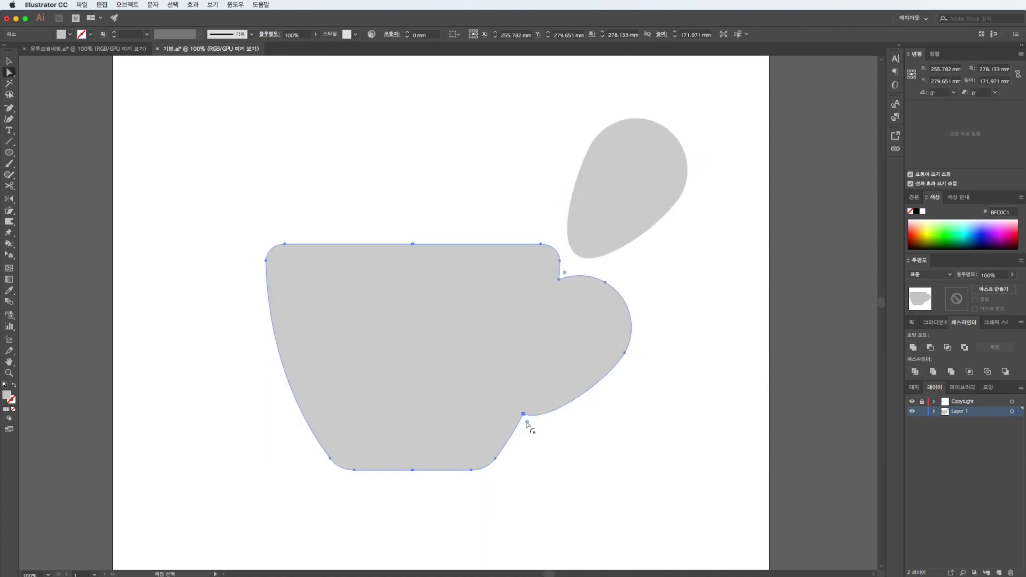
{"action": "key", "text": "v"}
{"action": "left_click", "coordinate": [614, 442]}
{"action": "left_click_drag", "start_coordinate": [629, 202], "coordinate": [575, 357]}
{"action": "left_click_drag", "start_coordinate": [573, 445], "coordinate": [574, 408]}
{"action": "left_click", "coordinate": [620, 404]}
Step: Reshape the handle hole by adjusting its anchor points and left-side curves
{"action": "key", "text": "a"}
{"action": "left_click", "coordinate": [550, 315]}
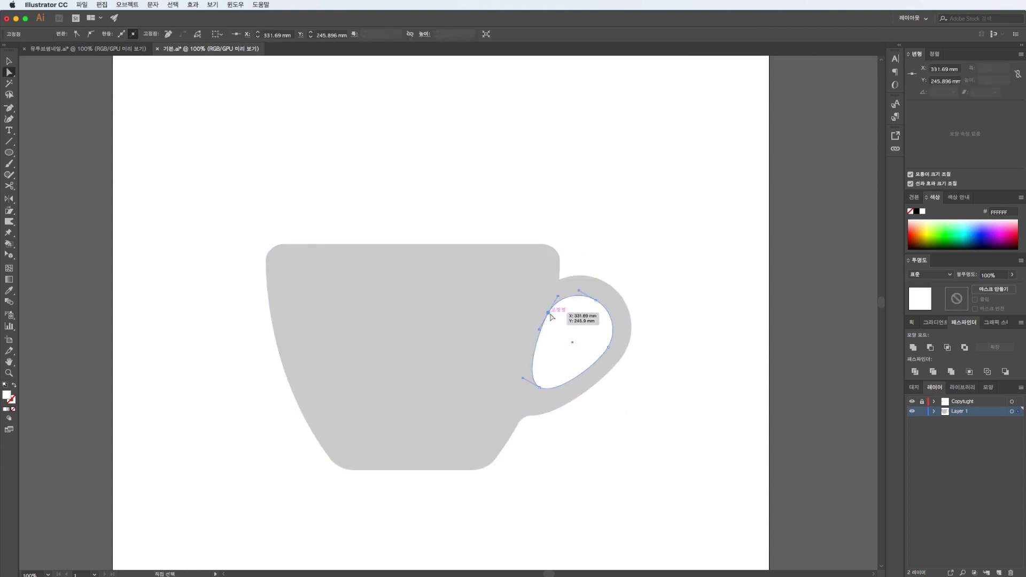
{"action": "left_click_drag", "start_coordinate": [556, 323], "coordinate": [556, 324]}
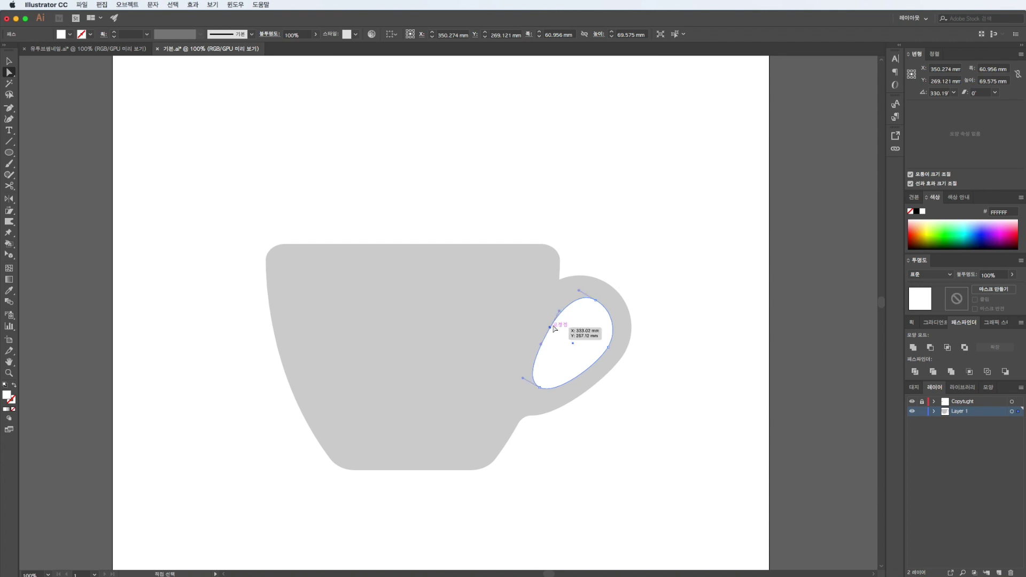
{"action": "left_click_drag", "start_coordinate": [559, 308], "coordinate": [555, 297]}
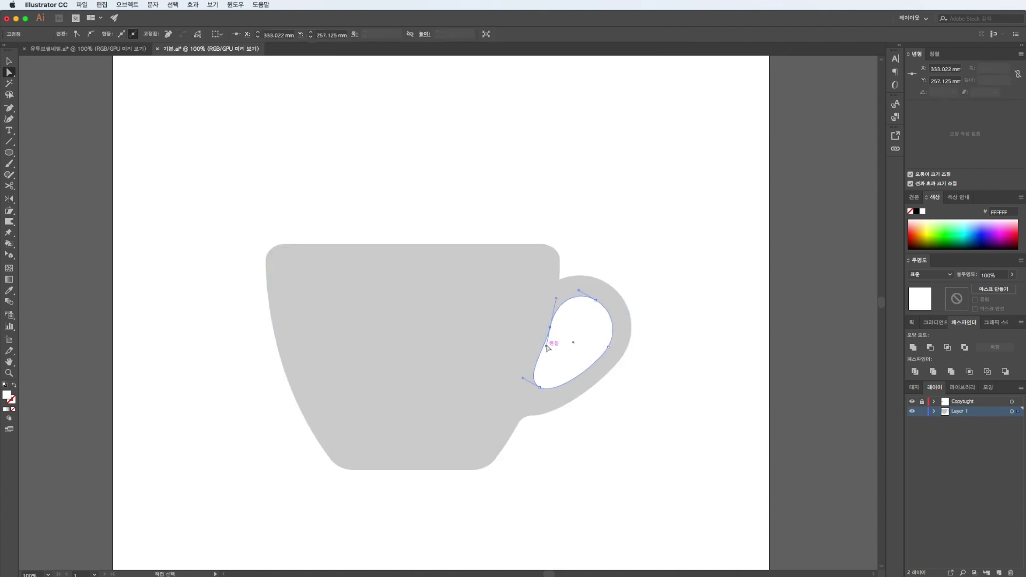
{"action": "left_click_drag", "start_coordinate": [526, 381], "coordinate": [531, 382]}
{"action": "left_click_drag", "start_coordinate": [552, 330], "coordinate": [553, 333]}
{"action": "left_click", "coordinate": [634, 421]}
{"action": "left_click", "coordinate": [556, 336]}
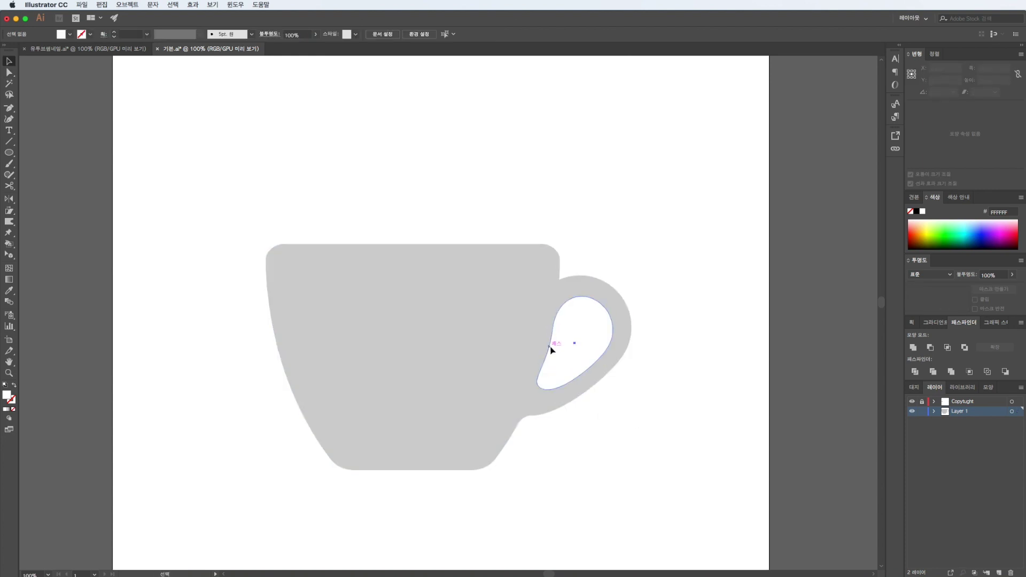
{"action": "left_click", "coordinate": [552, 326]}
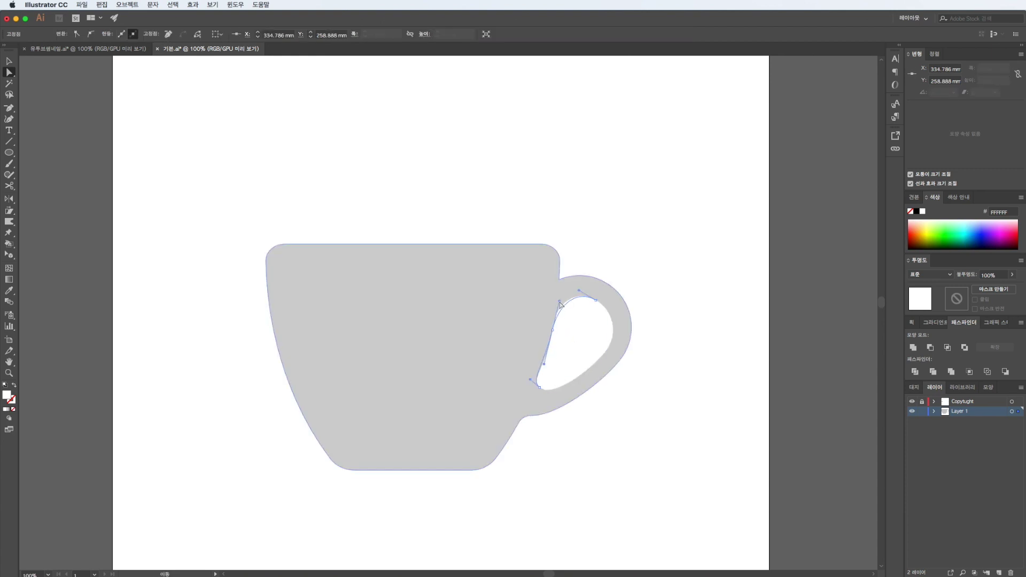
{"action": "left_click", "coordinate": [675, 398]}
Step: Nudge the teardrop hole into position within the handle
{"action": "key", "text": "v"}
{"action": "scroll", "coordinate": [562, 340], "scroll_direction": "up", "scroll_amount": 3}
{"action": "left_click", "coordinate": [566, 348]}
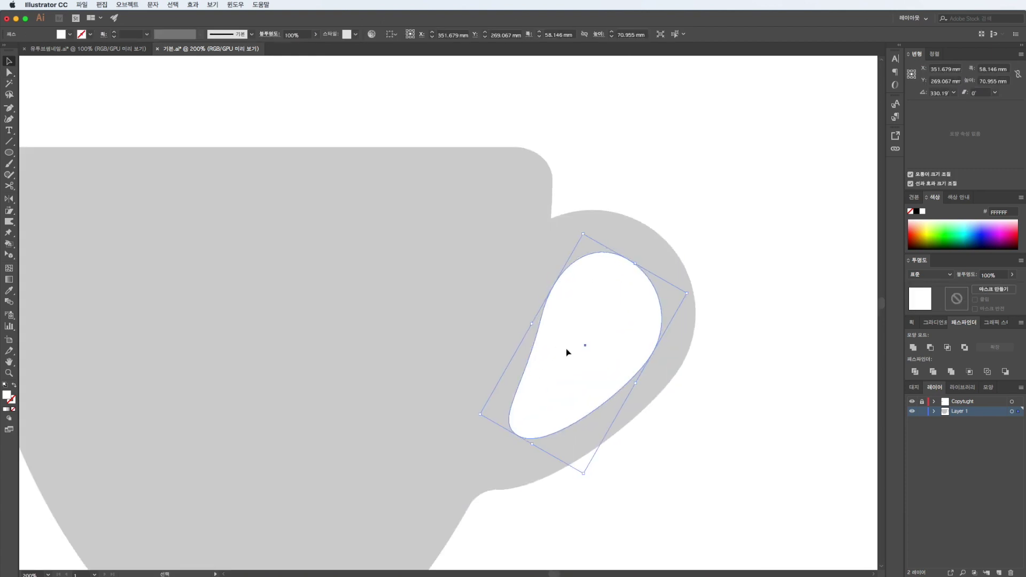
{"action": "left_click", "coordinate": [688, 387]}
{"action": "scroll", "coordinate": [688, 387], "scroll_direction": "down", "scroll_amount": 3}
{"action": "left_click_drag", "start_coordinate": [636, 362], "coordinate": [636, 363]}
{"action": "left_click", "coordinate": [767, 399]}
{"action": "scroll", "coordinate": [755, 402], "scroll_direction": "down", "scroll_amount": 3}
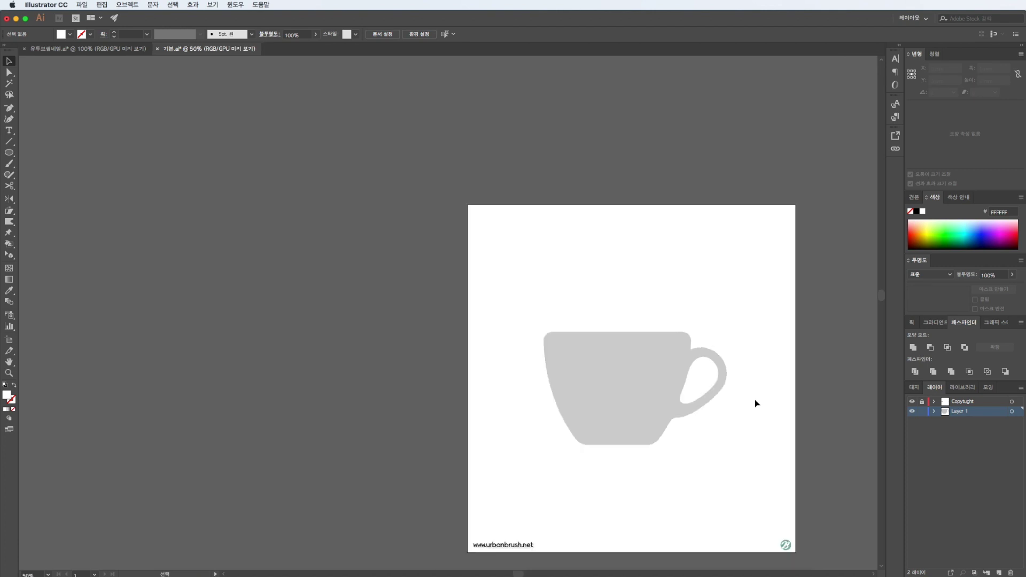
{"action": "scroll", "coordinate": [731, 433], "scroll_direction": "up", "scroll_amount": 1}
{"action": "scroll", "coordinate": [723, 428], "scroll_direction": "up", "scroll_amount": 2}
Step: Copy the teardrop, paste a spare beside the cup on the right, then select the cup
{"action": "left_click", "coordinate": [648, 293]}
{"action": "left_click", "coordinate": [373, 339], "text": "shift"}
{"action": "left_click", "coordinate": [648, 293]}
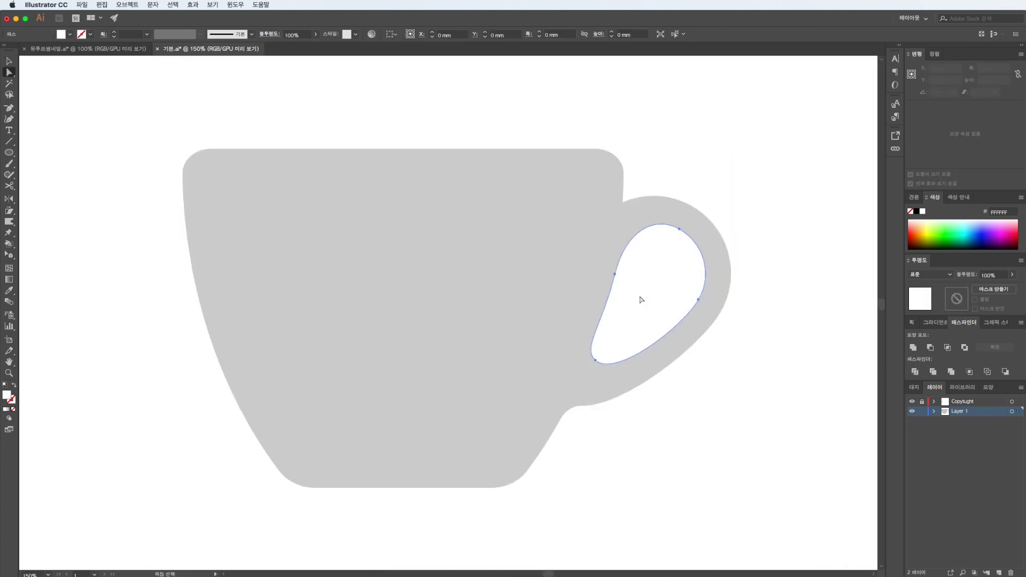
{"action": "key", "text": "ctrl+c"}
{"action": "key", "text": "ctrl+v"}
{"action": "mouse_move", "coordinate": [611, 295]}
{"action": "left_mouse_down"}
{"action": "mouse_move", "coordinate": [716, 255]}
{"action": "mouse_move", "coordinate": [855, 299]}
{"action": "left_mouse_up"}
{"action": "scroll", "coordinate": [829, 389], "scroll_direction": "down", "scroll_amount": 2}
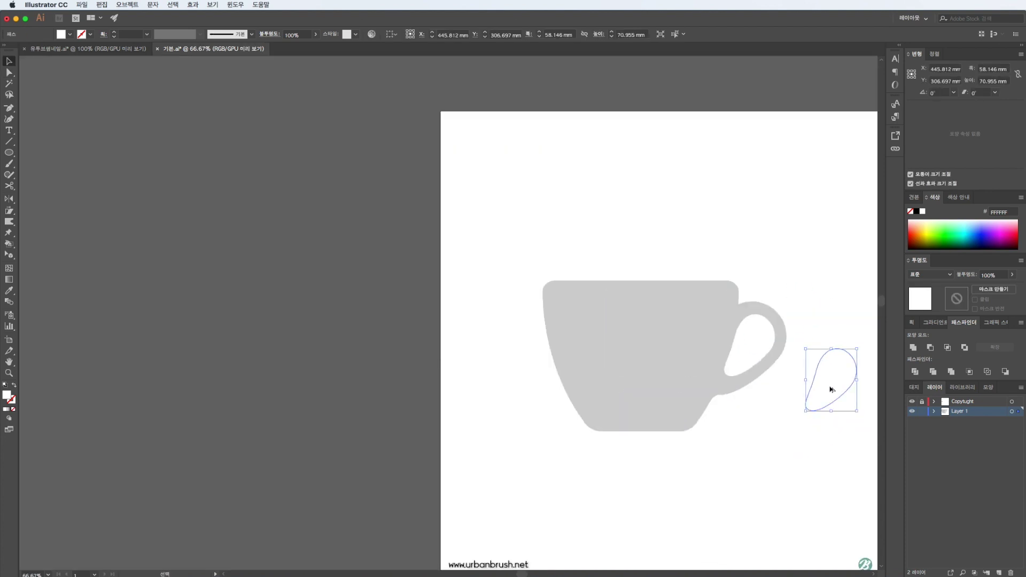
{"action": "left_click", "coordinate": [716, 361]}
{"action": "scroll", "coordinate": [677, 395], "scroll_direction": "up", "scroll_amount": 2}
{"action": "left_click", "coordinate": [499, 341]}
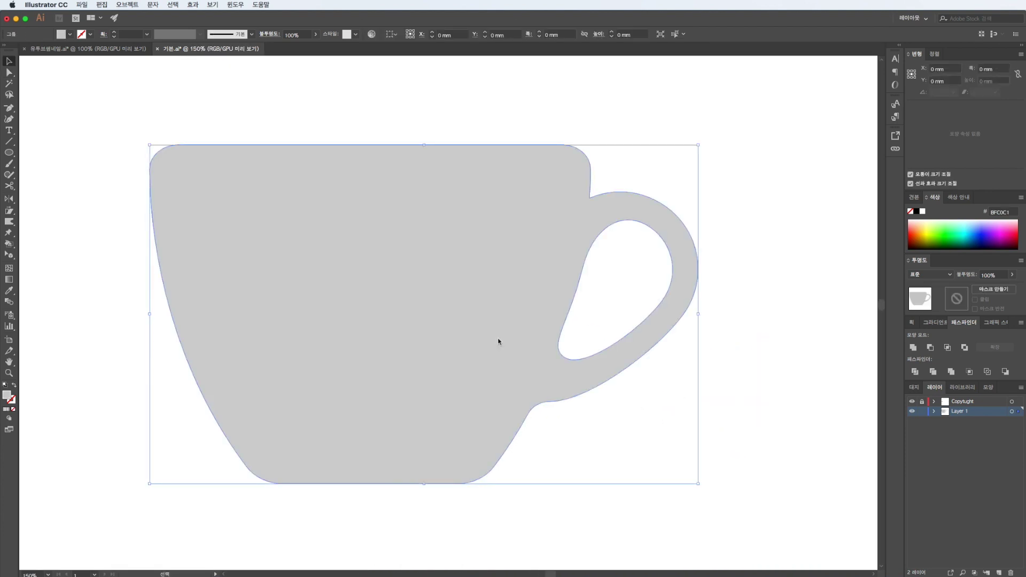
{"action": "scroll", "coordinate": [499, 341], "scroll_direction": "down", "scroll_amount": 1}
{"action": "scroll", "coordinate": [499, 342], "scroll_direction": "left", "scroll_amount": 3}
Step: Divide the cup with an offset duplicate and move the resulting curved band onto the cup's left side
{"action": "mouse_move", "coordinate": [500, 344]}
{"action": "left_mouse_down"}
{"action": "mouse_move", "coordinate": [363, 300]}
{"action": "mouse_move", "coordinate": [447, 302]}
{"action": "left_mouse_up"}
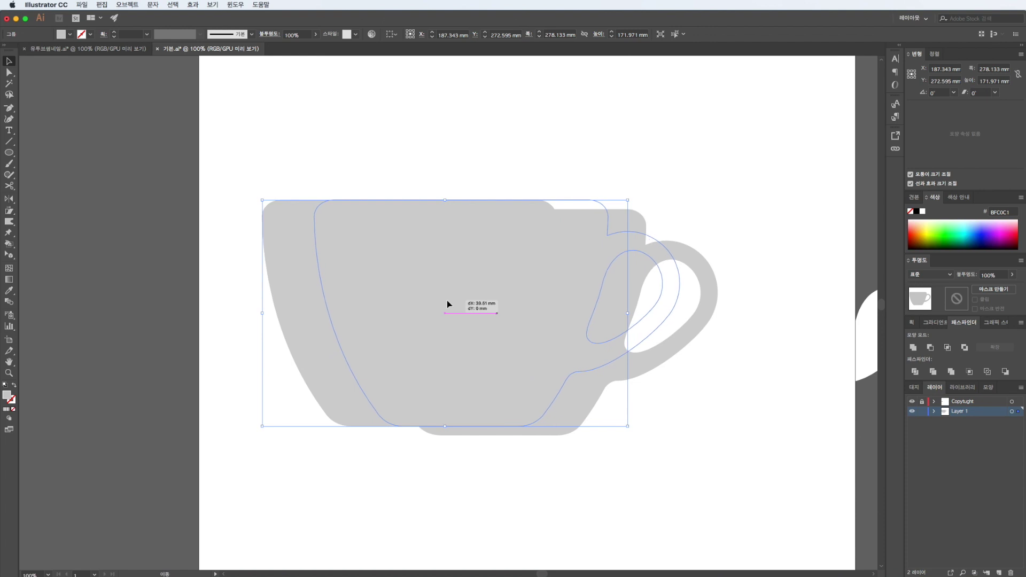
{"action": "left_click_drag", "start_coordinate": [447, 300], "coordinate": [443, 300]}
{"action": "left_click", "coordinate": [274, 303], "text": "shift"}
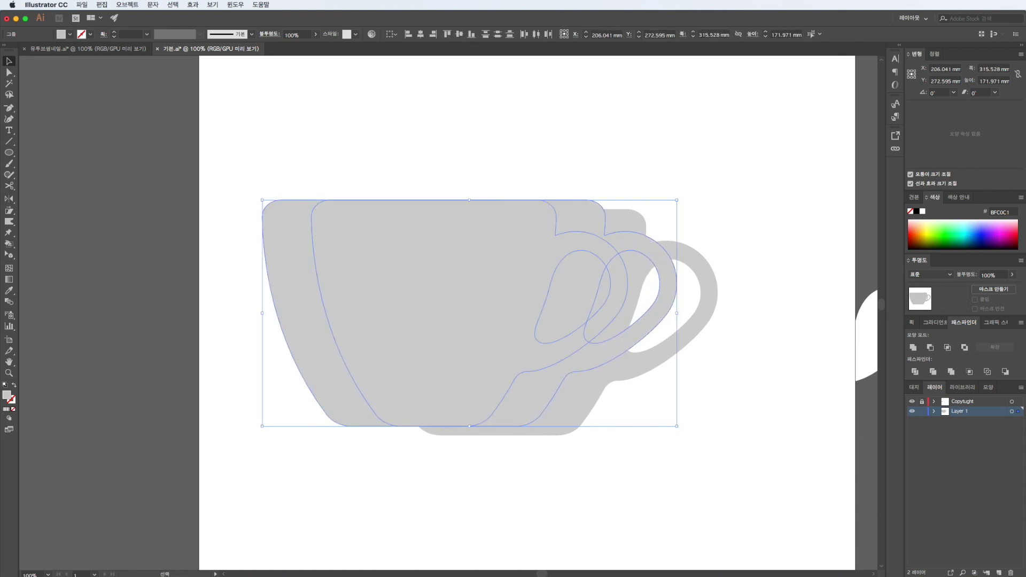
{"action": "left_click", "coordinate": [914, 372]}
{"action": "double_click", "coordinate": [503, 316]}
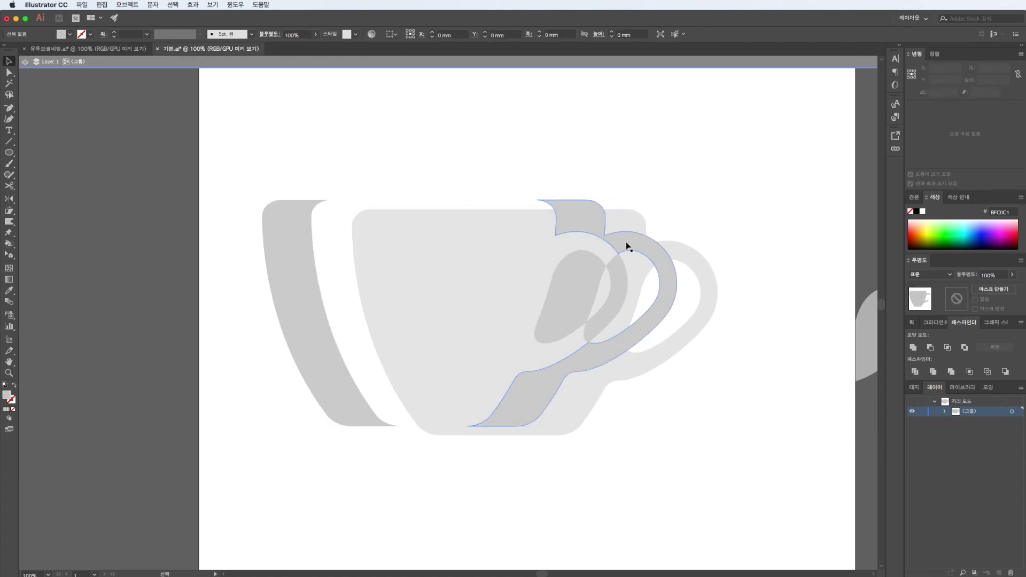
{"action": "left_click", "coordinate": [510, 457]}
{"action": "key", "text": "Escape"}
{"action": "left_click_drag", "start_coordinate": [298, 337], "coordinate": [416, 343]}
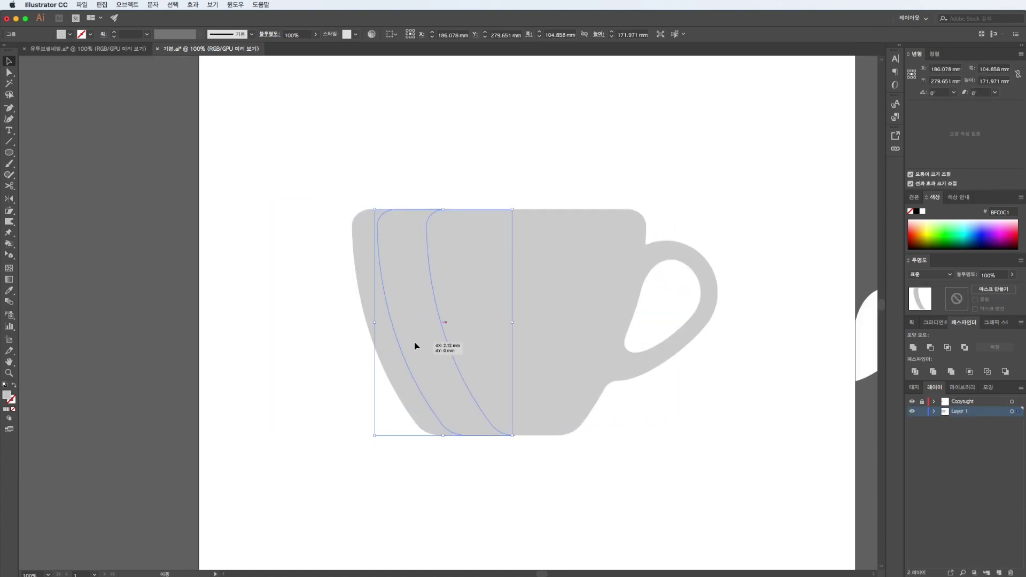
Step: Fill the band with pale grey D4D6D8, then drag a copy of the cup to the left
{"action": "double_click", "coordinate": [11, 398]}
{"action": "key", "text": "Return"}
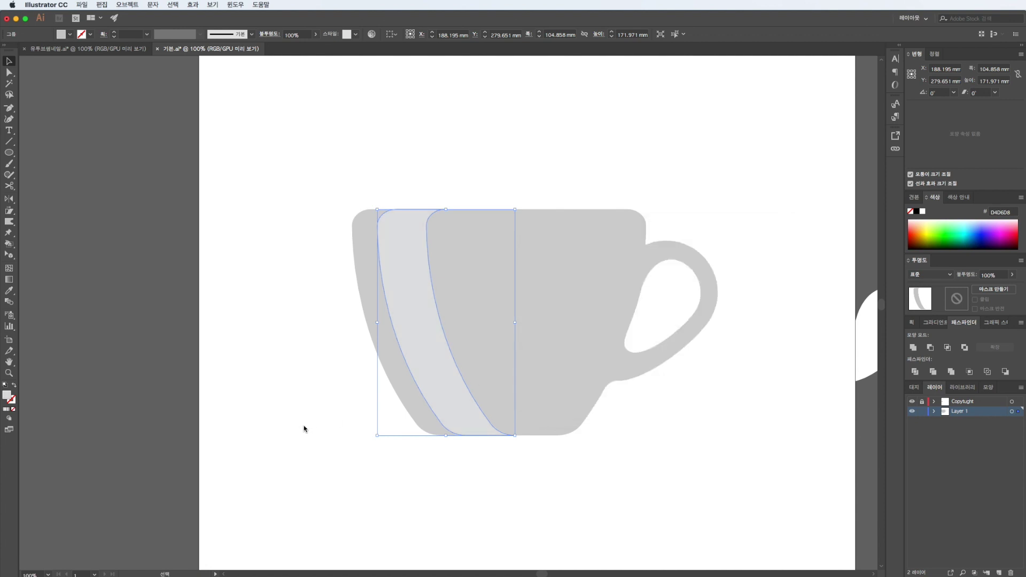
{"action": "left_click", "coordinate": [302, 426]}
{"action": "scroll", "coordinate": [312, 416], "scroll_direction": "right", "scroll_amount": 2}
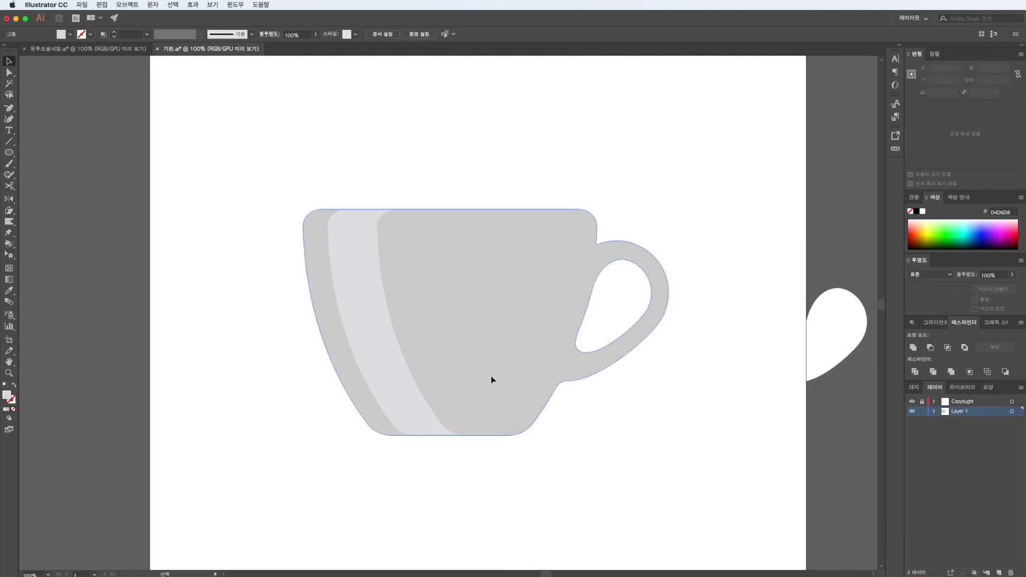
{"action": "scroll", "coordinate": [491, 376], "scroll_direction": "left", "scroll_amount": 5}
{"action": "left_click", "coordinate": [491, 376]}
{"action": "left_click_drag", "start_coordinate": [490, 380], "coordinate": [428, 382]}
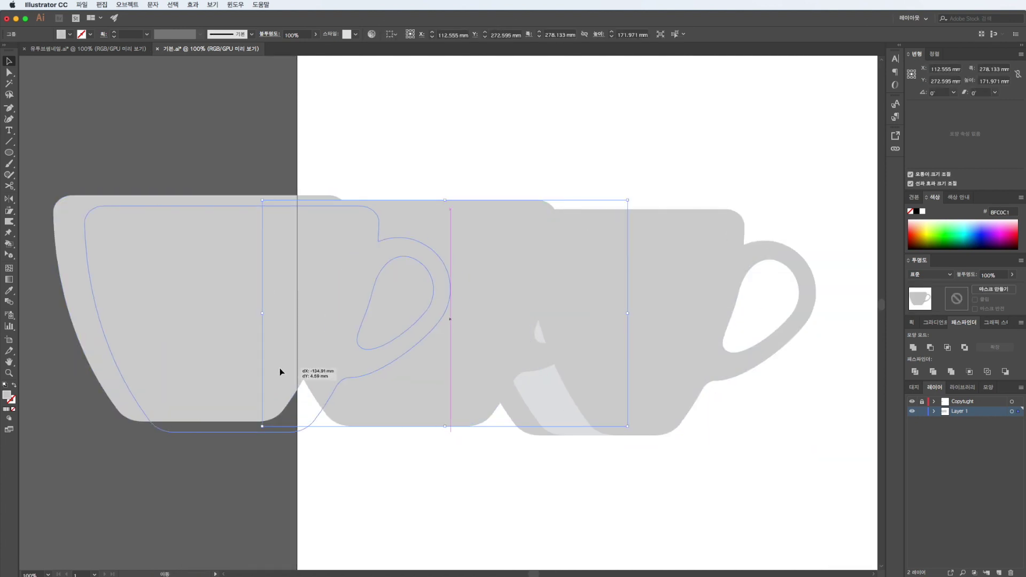
Step: Subtract two offset cup copies with Minus Front, delete the handle piece, and place the crescent on the cup's left edge
{"action": "left_click_drag", "start_coordinate": [521, 378], "coordinate": [268, 360]}
{"action": "left_click", "coordinate": [176, 398]}
{"action": "key", "text": "ctrl+a"}
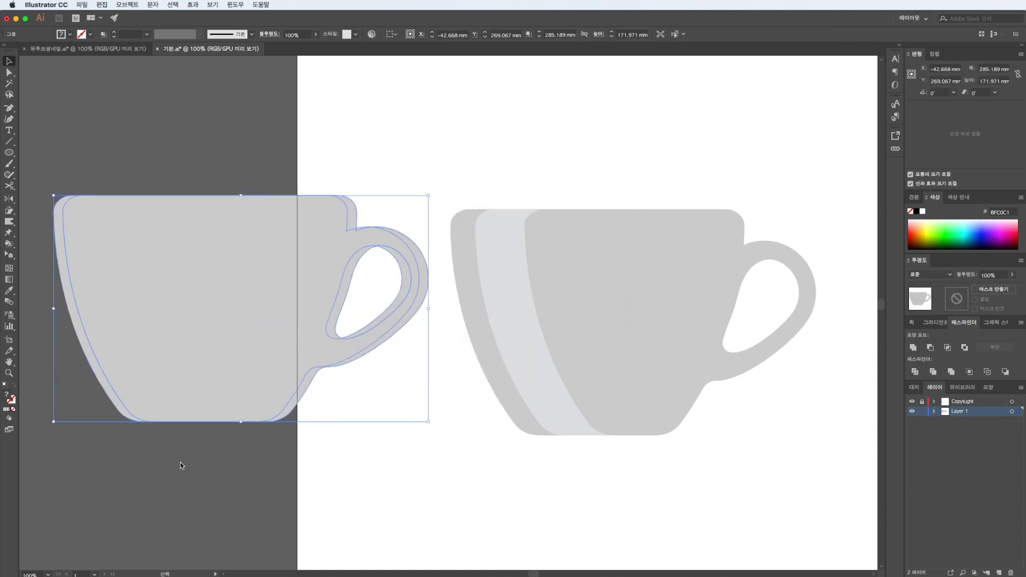
{"action": "left_click", "coordinate": [930, 347]}
{"action": "key", "text": "a"}
{"action": "key", "text": "Delete"}
{"action": "mouse_move", "coordinate": [81, 323]}
{"action": "left_mouse_down"}
{"action": "mouse_move", "coordinate": [492, 343]}
{"action": "mouse_move", "coordinate": [473, 340]}
{"action": "left_mouse_up"}
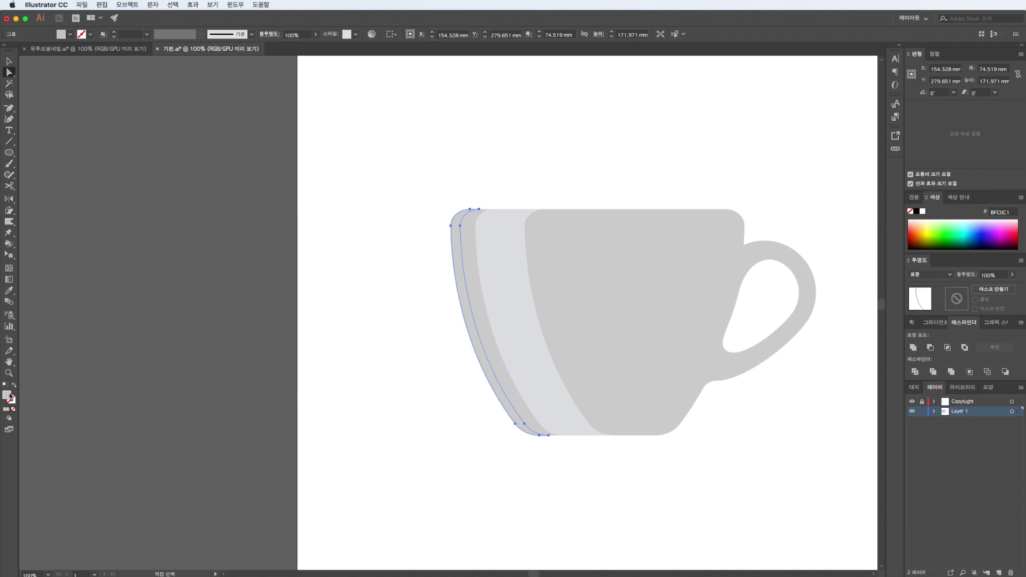
Step: Fill the crescent with darker grey 9F9FA0, then drag another cup copy to the left
{"action": "double_click", "coordinate": [7, 395]}
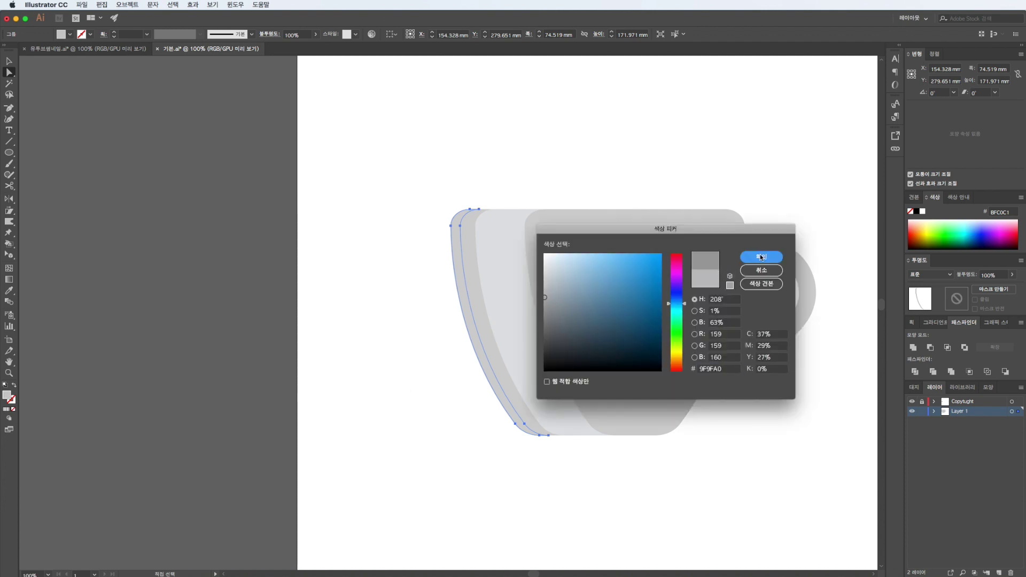
{"action": "left_click", "coordinate": [761, 257]}
{"action": "scroll", "coordinate": [444, 439], "scroll_direction": "right", "scroll_amount": 3}
{"action": "key", "text": "v"}
{"action": "left_click", "coordinate": [356, 397]}
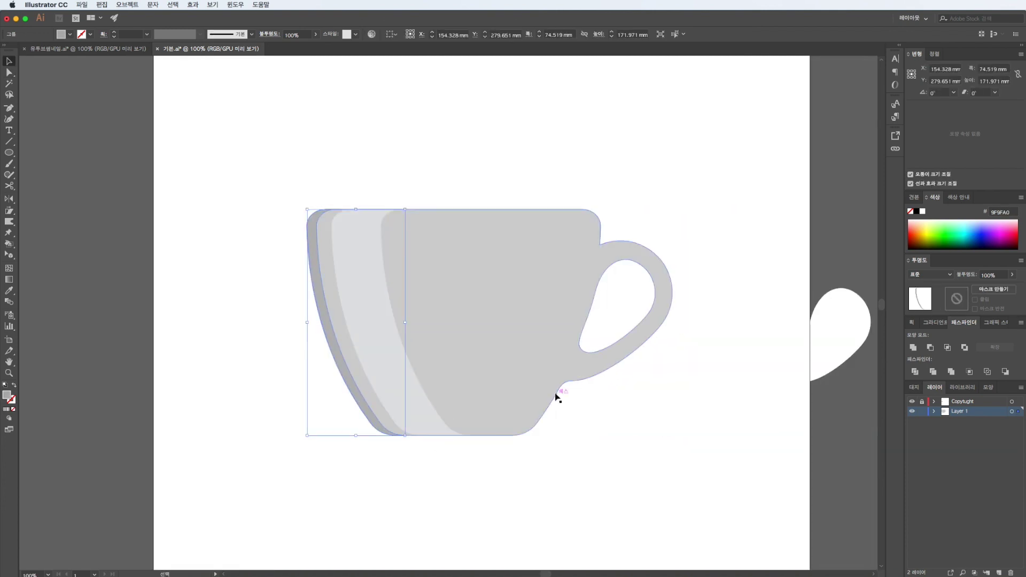
{"action": "left_click", "coordinate": [879, 355]}
{"action": "left_click", "coordinate": [631, 325]}
{"action": "mouse_move", "coordinate": [445, 366]}
{"action": "left_mouse_down"}
{"action": "mouse_move", "coordinate": [401, 358]}
{"action": "mouse_move", "coordinate": [282, 424]}
{"action": "left_mouse_up"}
Step: Create an overlapping offset copy of the cup and delete the inner handle shape
{"action": "scroll", "coordinate": [274, 368], "scroll_direction": "left", "scroll_amount": 3}
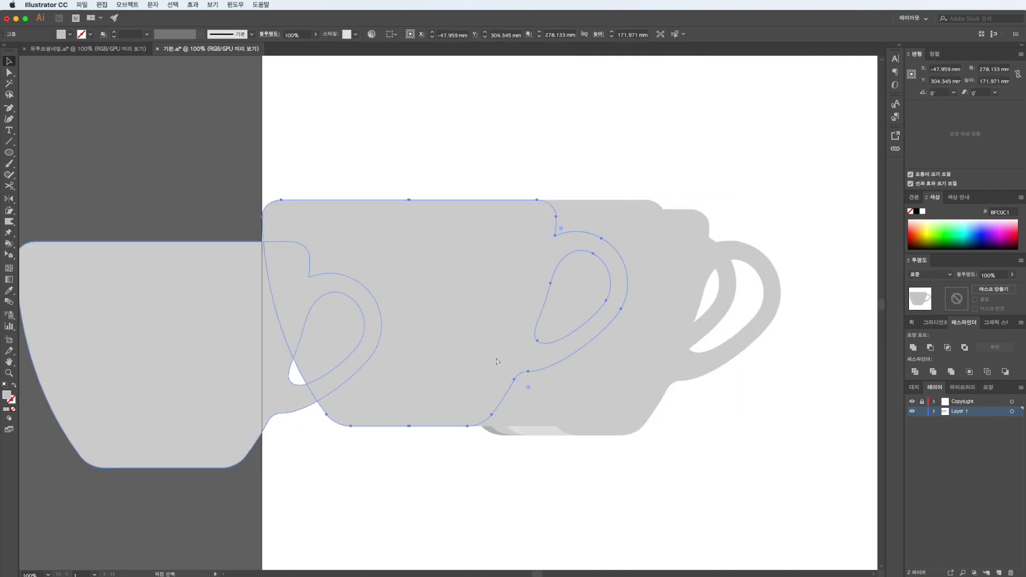
{"action": "left_click_drag", "start_coordinate": [174, 306], "coordinate": [198, 392]}
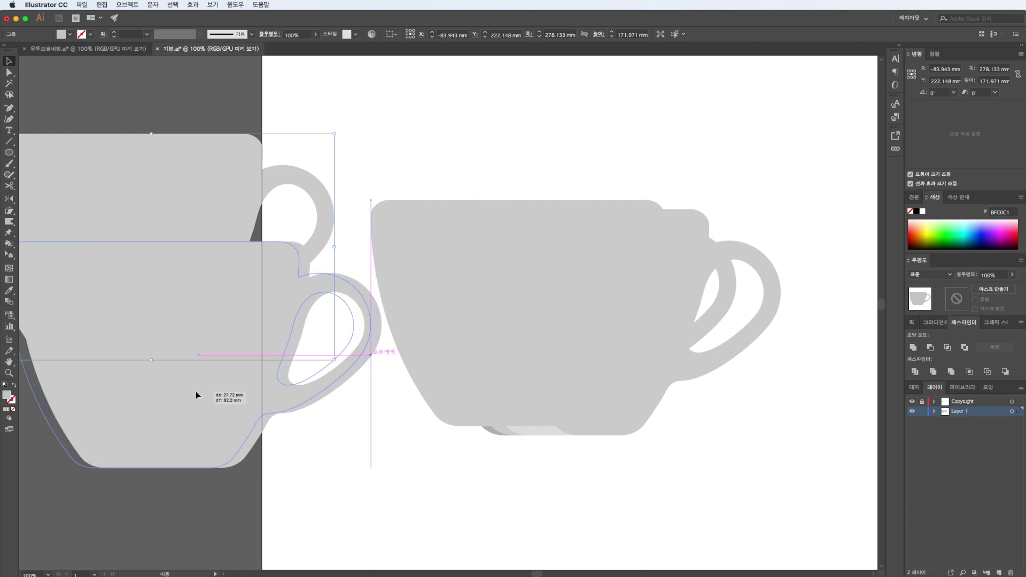
{"action": "left_click_drag", "start_coordinate": [198, 392], "coordinate": [197, 391]}
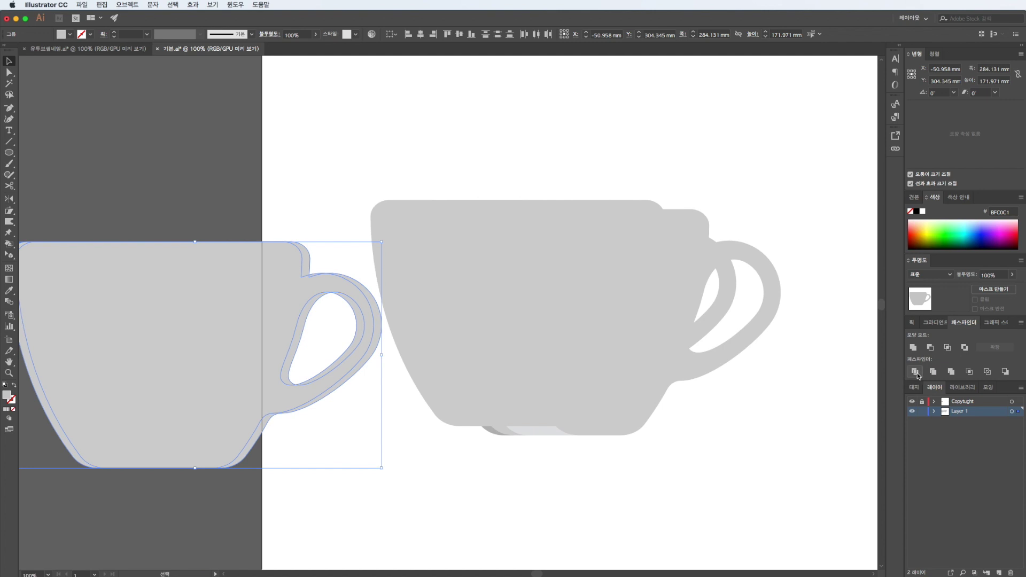
{"action": "key", "text": "a"}
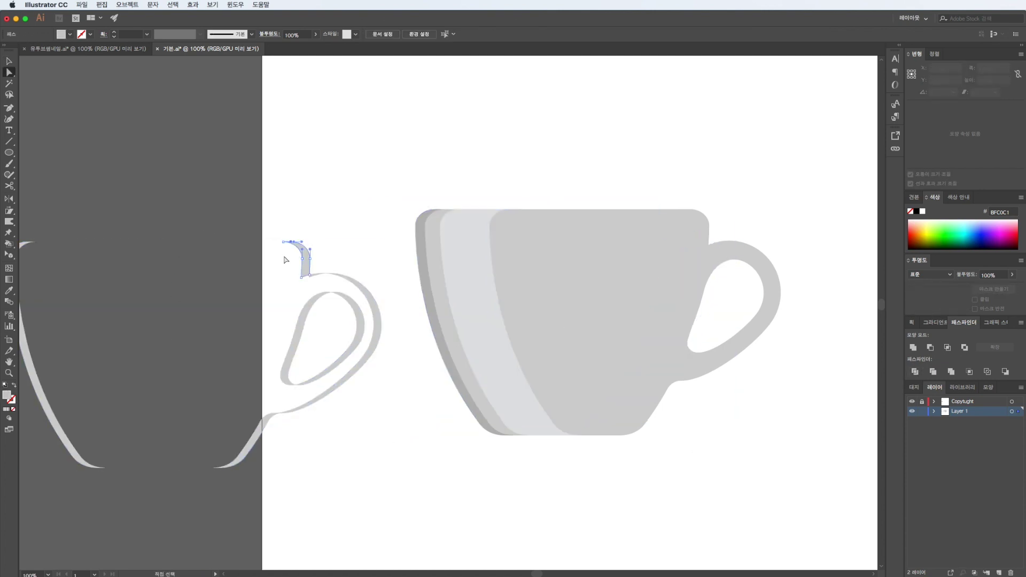
{"action": "left_click", "coordinate": [359, 329]}
{"action": "key", "text": "Delete"}
{"action": "left_click", "coordinate": [389, 356]}
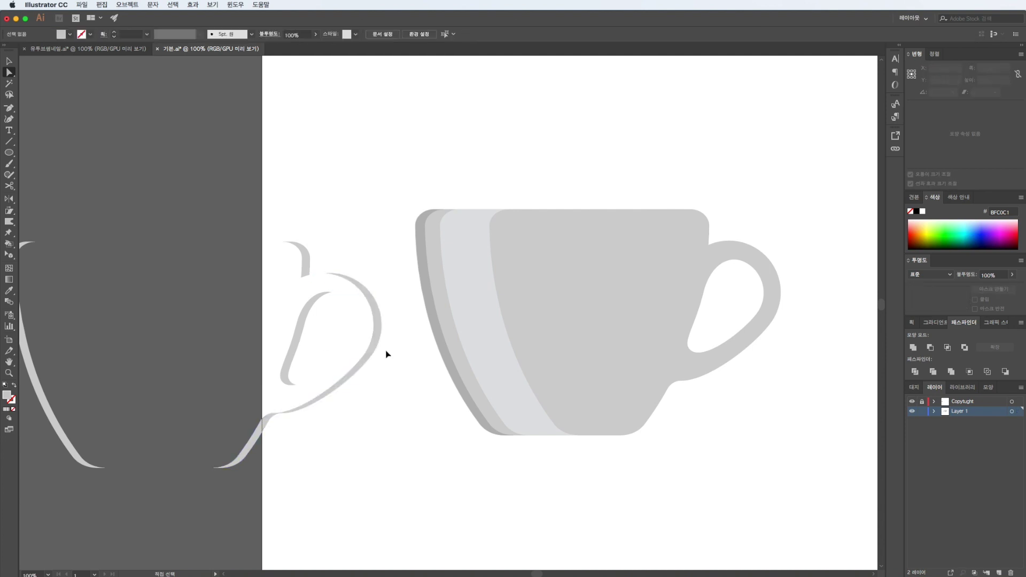
Step: Pick out the handle crescent and delete the leftover filled teardrop piece
{"action": "left_click", "coordinate": [298, 422]}
{"action": "left_click", "coordinate": [110, 431]}
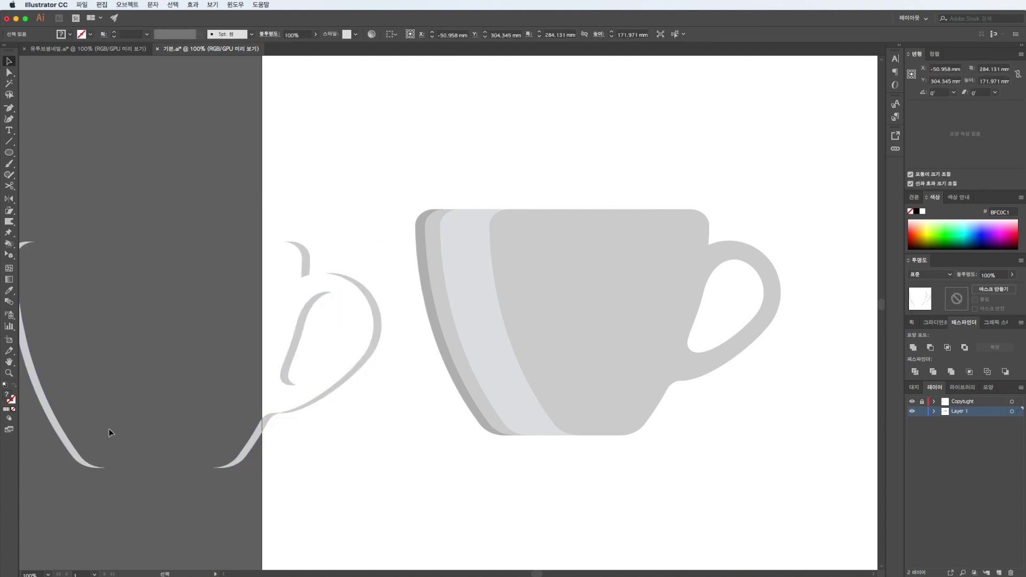
{"action": "double_click", "coordinate": [61, 430]}
{"action": "double_click", "coordinate": [214, 400]}
{"action": "left_click", "coordinate": [302, 351]}
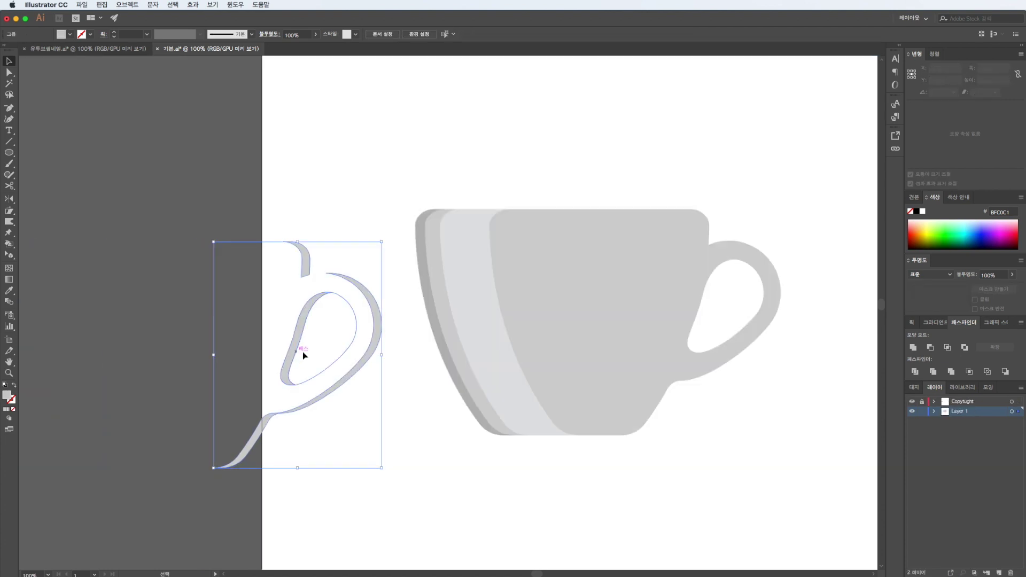
{"action": "left_click", "coordinate": [351, 412]}
{"action": "left_click", "coordinate": [385, 424]}
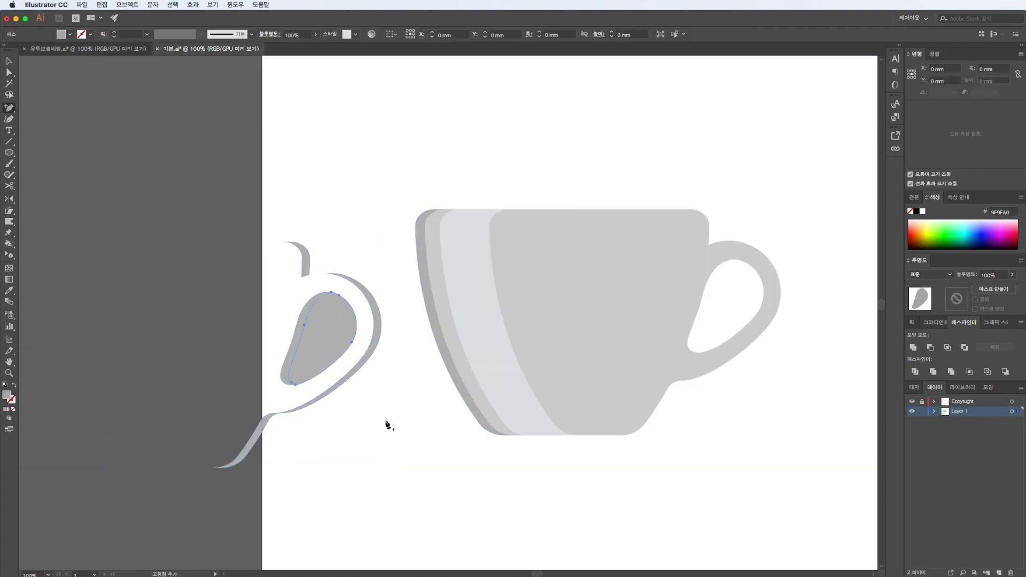
{"action": "key", "text": "Return"}
{"action": "left_click", "coordinate": [334, 381]}
{"action": "key", "text": "Delete"}
Step: Move the dark gray crescent onto the cup handle as its shadow
{"action": "left_click_drag", "start_coordinate": [359, 380], "coordinate": [757, 344]}
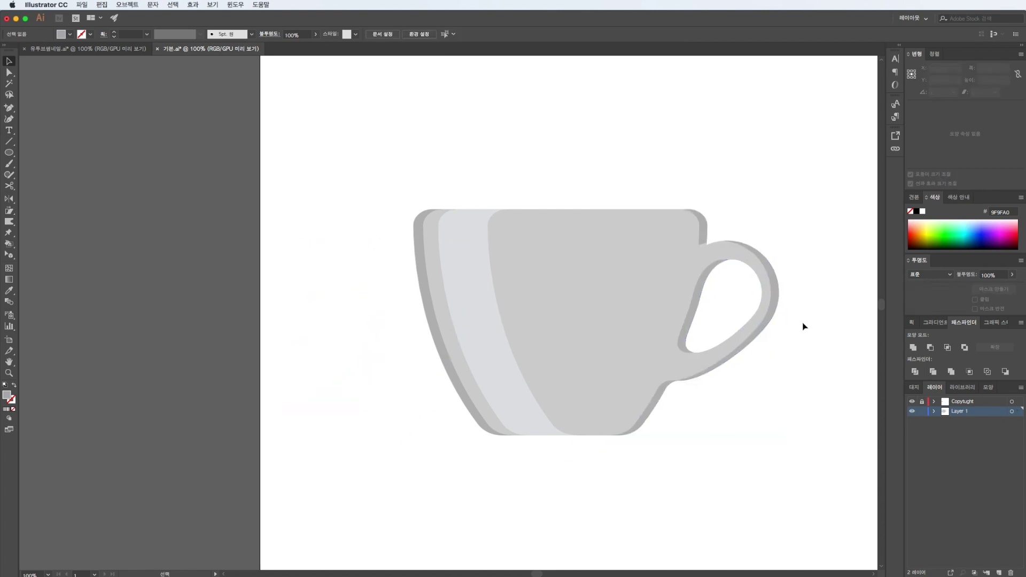
{"action": "left_click", "coordinate": [739, 334]}
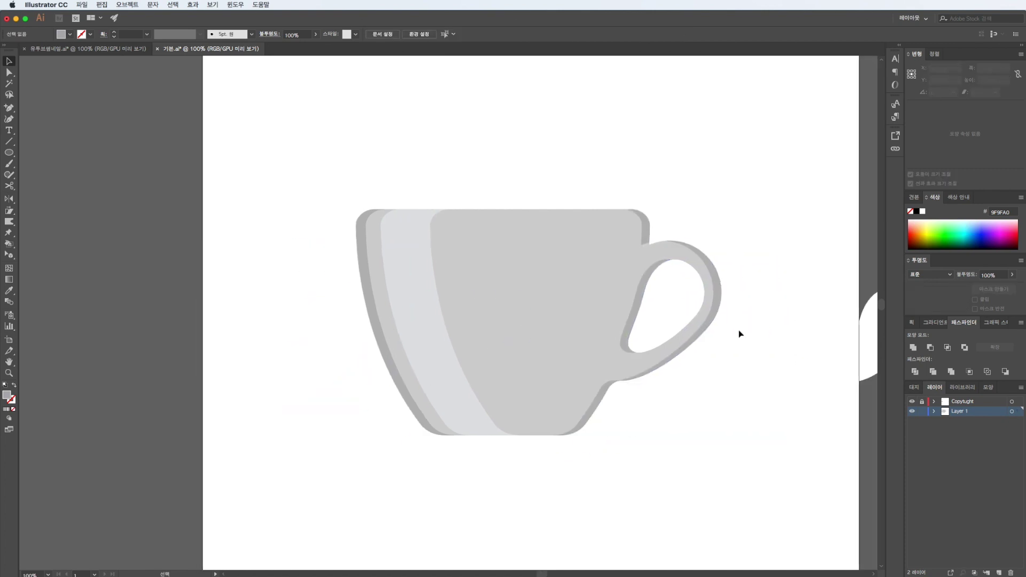
{"action": "left_click", "coordinate": [8, 155]}
{"action": "left_click", "coordinate": [45, 162]}
Step: Draw a thin rounded rectangle strip across the cup rim
{"action": "left_click_drag", "start_coordinate": [366, 210], "coordinate": [637, 213]}
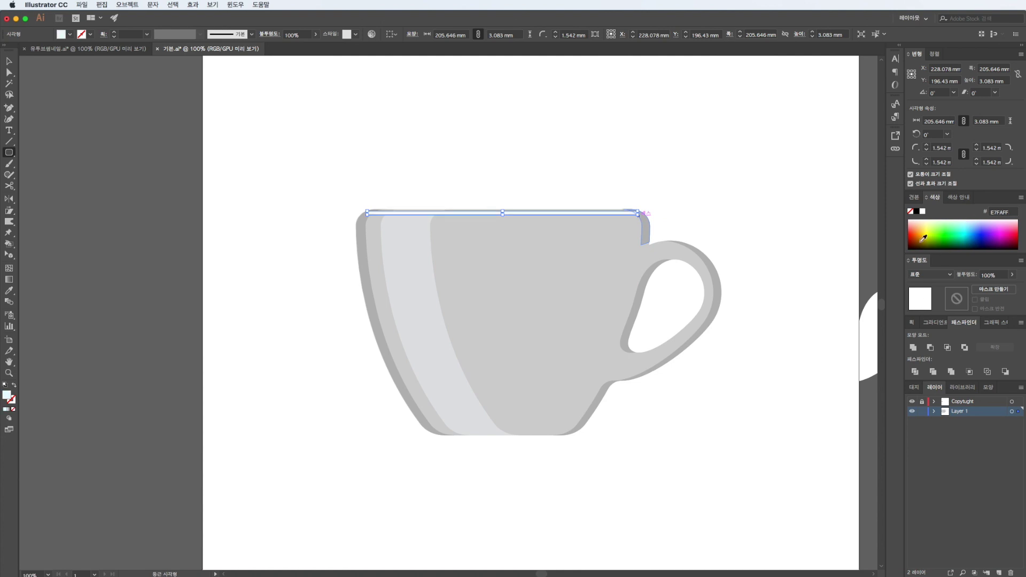
{"action": "type", "text": "2"}
{"action": "key", "text": "Return"}
{"action": "key", "text": "ctrl+shift+a"}
{"action": "key", "text": "v"}
{"action": "scroll", "coordinate": [600, 213], "scroll_direction": "up", "scroll_amount": 4}
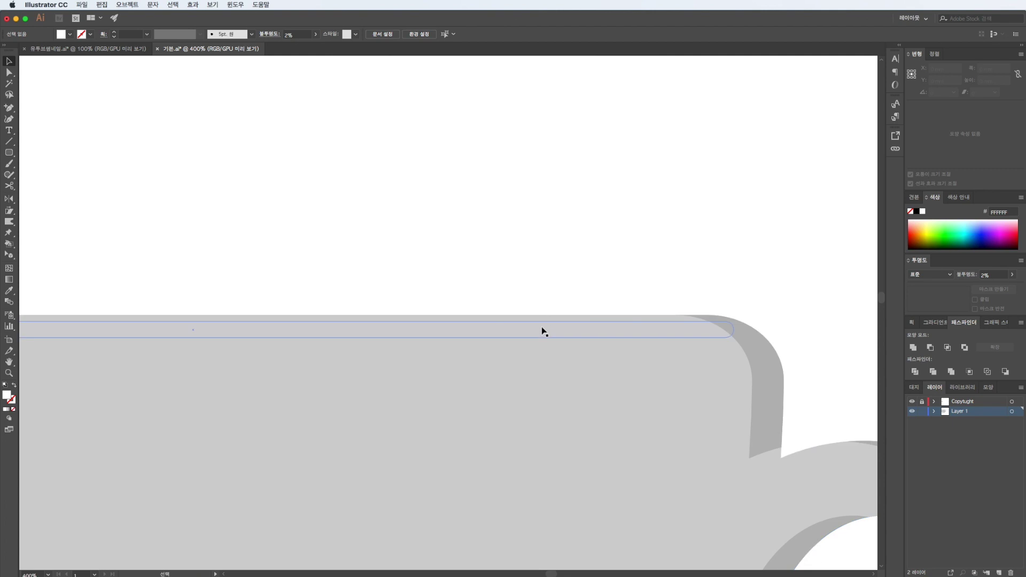
{"action": "left_click", "coordinate": [543, 331]}
Step: Set the rim strip to 20% opacity and nudge it slightly down
{"action": "left_click_drag", "start_coordinate": [985, 289], "coordinate": [985, 288]}
{"action": "scroll", "coordinate": [442, 216], "scroll_direction": "down", "scroll_amount": 2}
{"action": "scroll", "coordinate": [443, 216], "scroll_direction": "down", "scroll_amount": 2}
{"action": "key", "text": "Down"}
{"action": "left_click", "coordinate": [397, 199]}
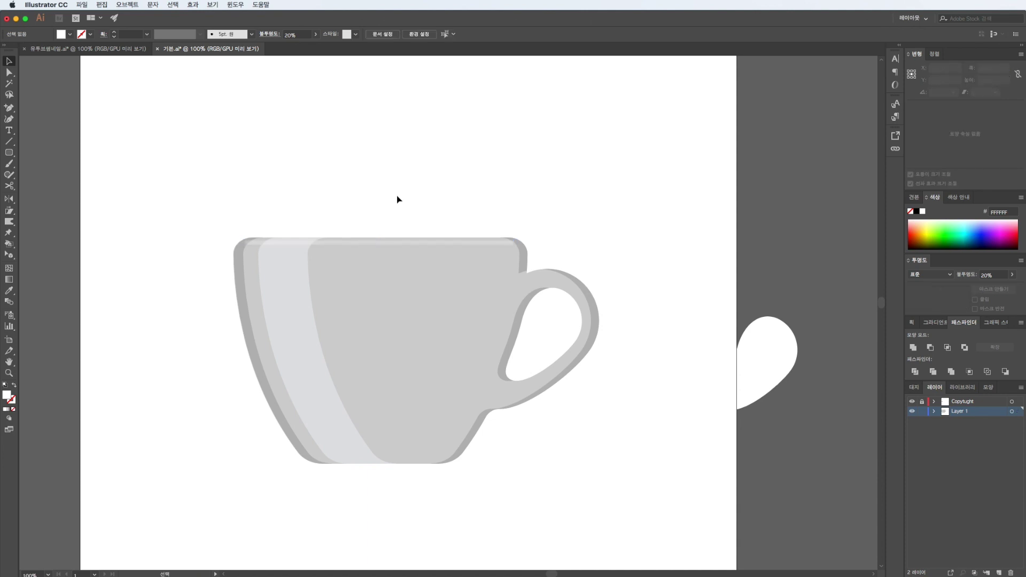
{"action": "scroll", "coordinate": [433, 482], "scroll_direction": "down", "scroll_amount": 1}
{"action": "key", "text": "ctrl+minus"}
{"action": "left_click", "coordinate": [662, 344]}
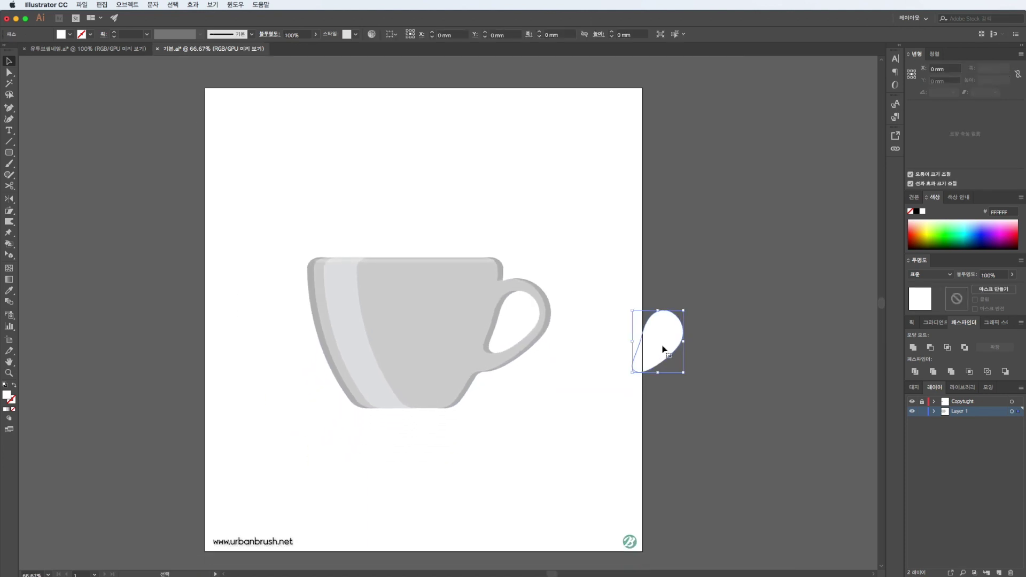
Step: Delete the stray drop and add an artboard-sized light mint rectangle behind the cup
{"action": "key", "text": "Delete"}
{"action": "left_click", "coordinate": [442, 367]}
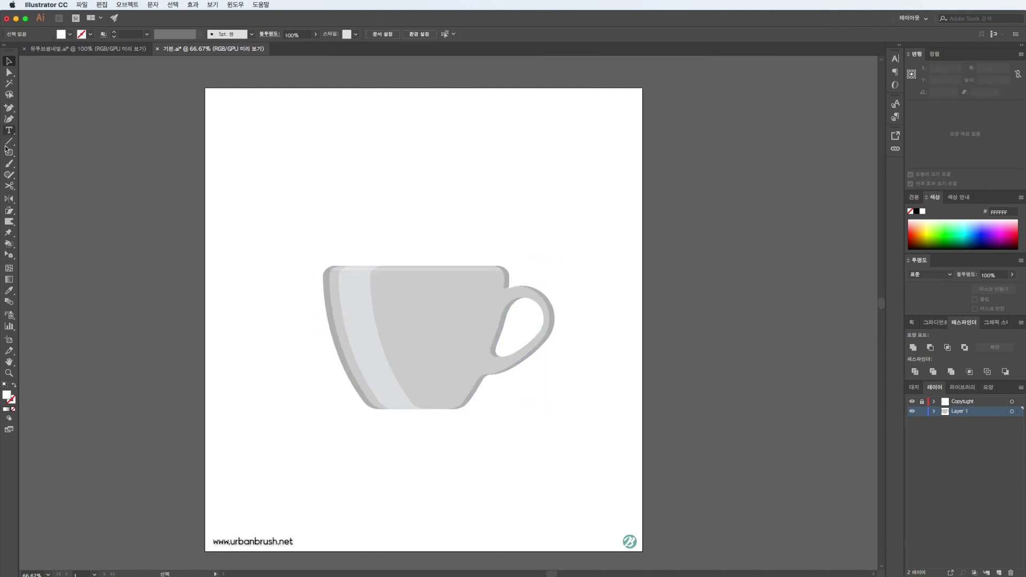
{"action": "left_click_drag", "start_coordinate": [8, 155], "coordinate": [37, 151]}
{"action": "left_click_drag", "start_coordinate": [205, 88], "coordinate": [643, 552]}
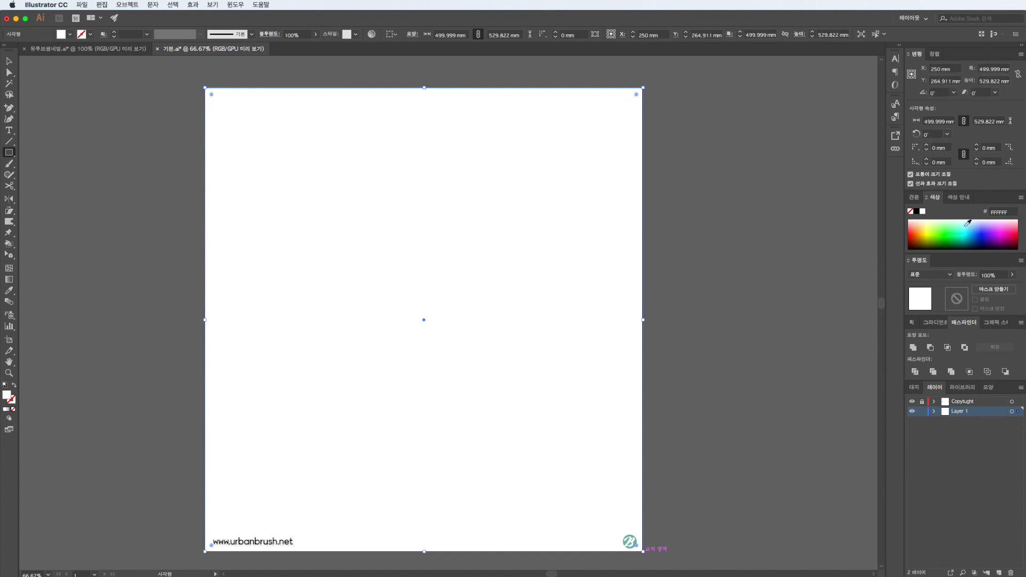
{"action": "left_click", "coordinate": [962, 220]}
{"action": "key", "text": "ctrl+shift+bracketleft"}
{"action": "key", "text": "a"}
{"action": "left_click", "coordinate": [737, 312]}
{"action": "left_click", "coordinate": [432, 312]}
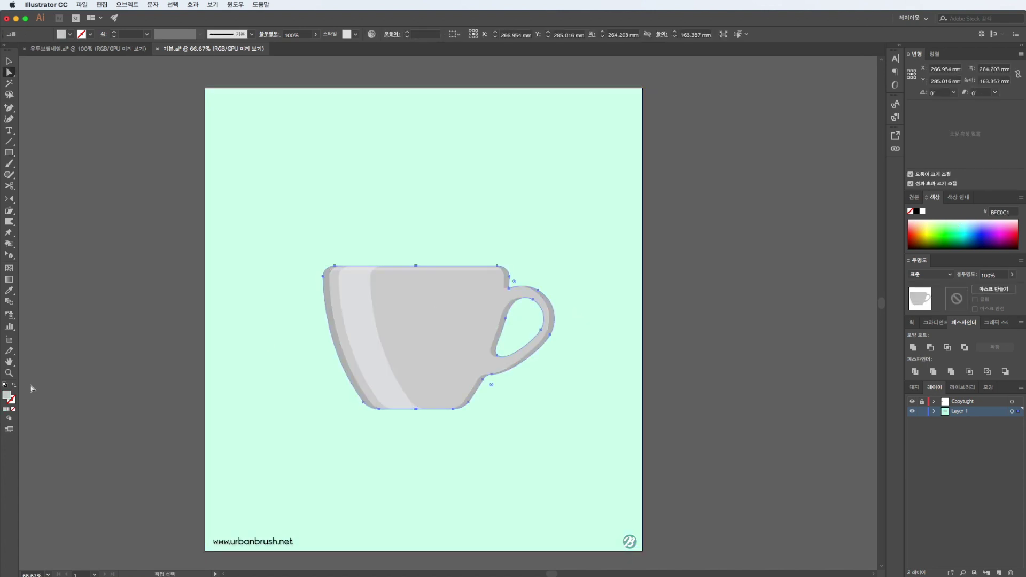
Step: Change the cup body's fill to a lighter grey in the Color Picker
{"action": "double_click", "coordinate": [6, 395]}
{"action": "left_click", "coordinate": [761, 257]}
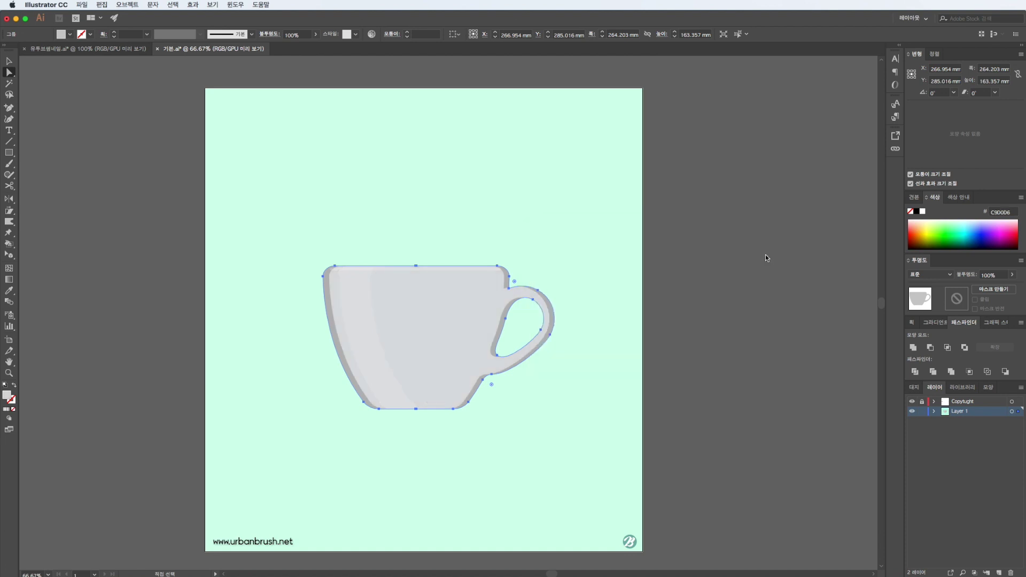
{"action": "left_click", "coordinate": [362, 321]}
{"action": "key", "text": "v"}
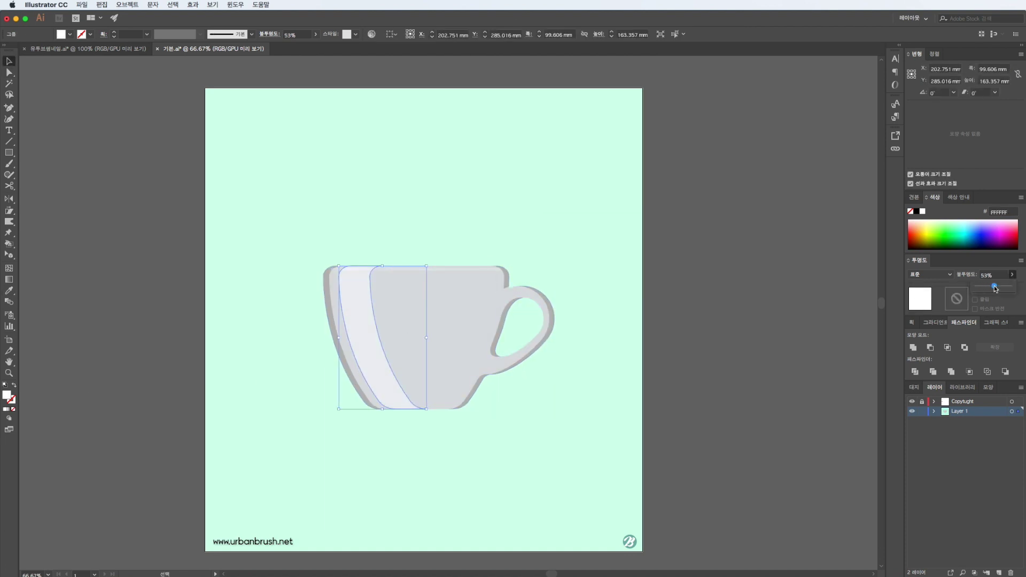
{"action": "left_click", "coordinate": [715, 294]}
{"action": "scroll", "coordinate": [445, 426], "scroll_direction": "up", "scroll_amount": 1}
{"action": "scroll", "coordinate": [444, 426], "scroll_direction": "down", "scroll_amount": 1}
Step: Draw a wide flat black ellipse at 20% opacity just under the cup's base
{"action": "key", "text": "l"}
{"action": "left_click_drag", "start_coordinate": [330, 399], "coordinate": [544, 422]}
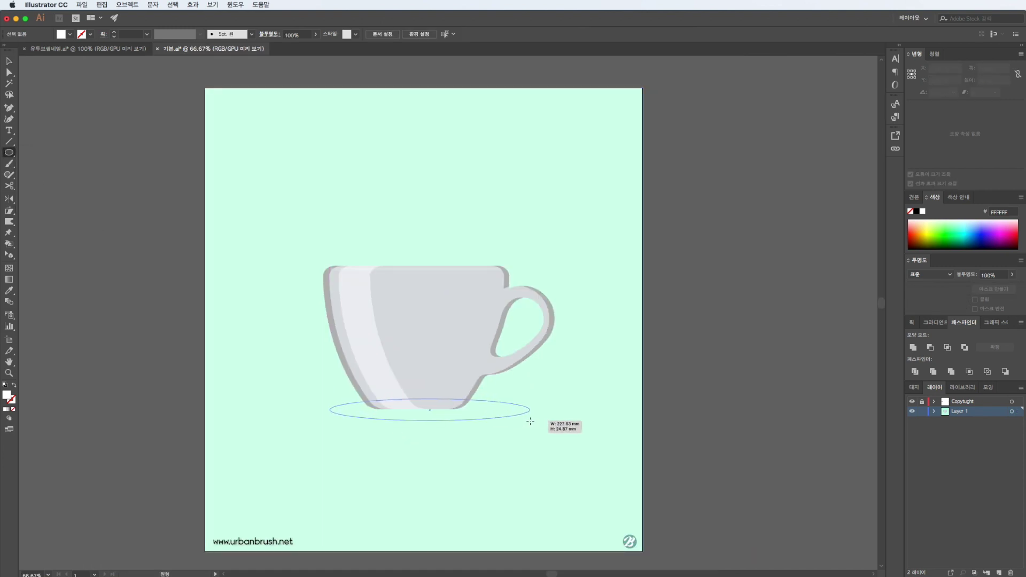
{"action": "left_click", "coordinate": [917, 212]}
{"action": "type", "text": "20"}
{"action": "key", "text": "Return"}
{"action": "key", "text": "v"}
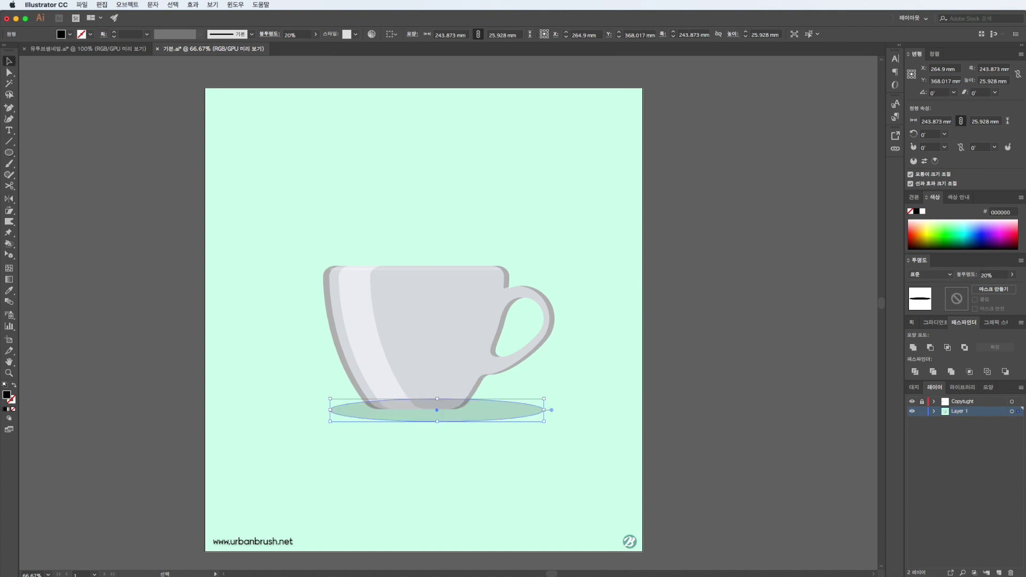
{"action": "left_click_drag", "start_coordinate": [495, 416], "coordinate": [502, 413]}
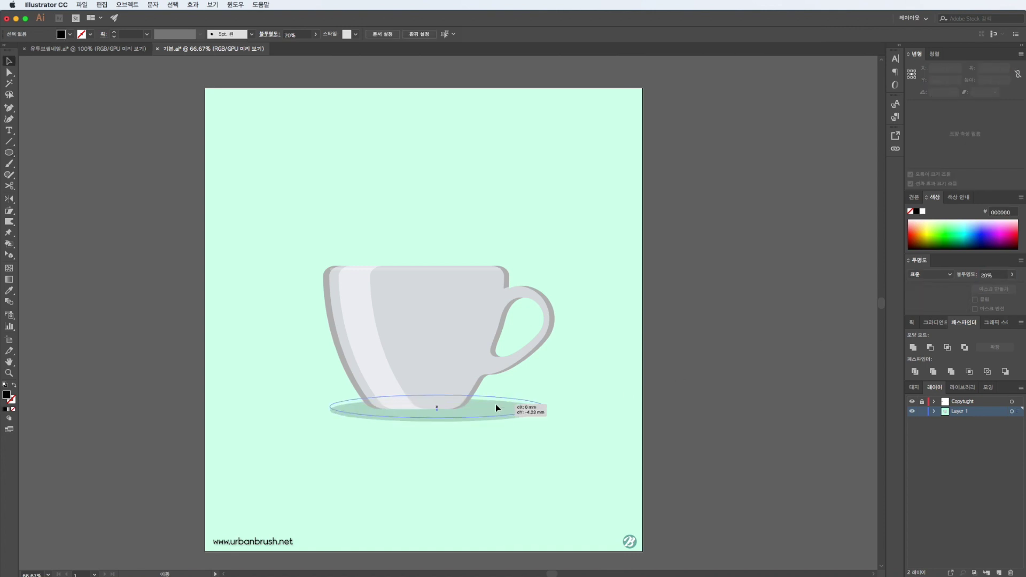
{"action": "key", "text": "ctrl+shift+a"}
Step: Draw a white 34%-opacity ellipse and shift its top and bottom anchors into a D-shaped highlight
{"action": "left_click", "coordinate": [12, 155]}
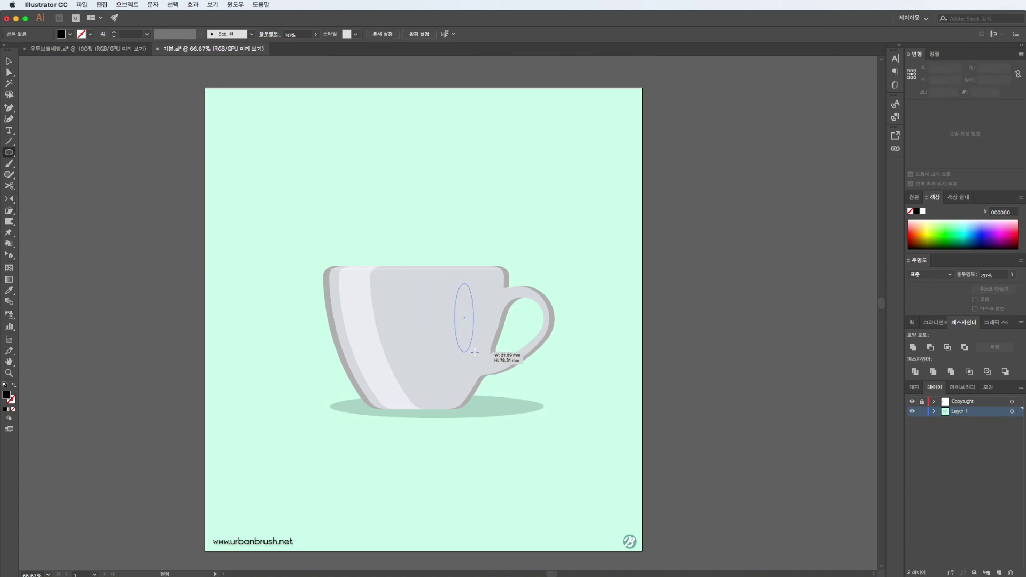
{"action": "left_click_drag", "start_coordinate": [474, 353], "coordinate": [475, 353]}
{"action": "key", "text": "i"}
{"action": "left_click", "coordinate": [355, 353]}
{"action": "key", "text": "a"}
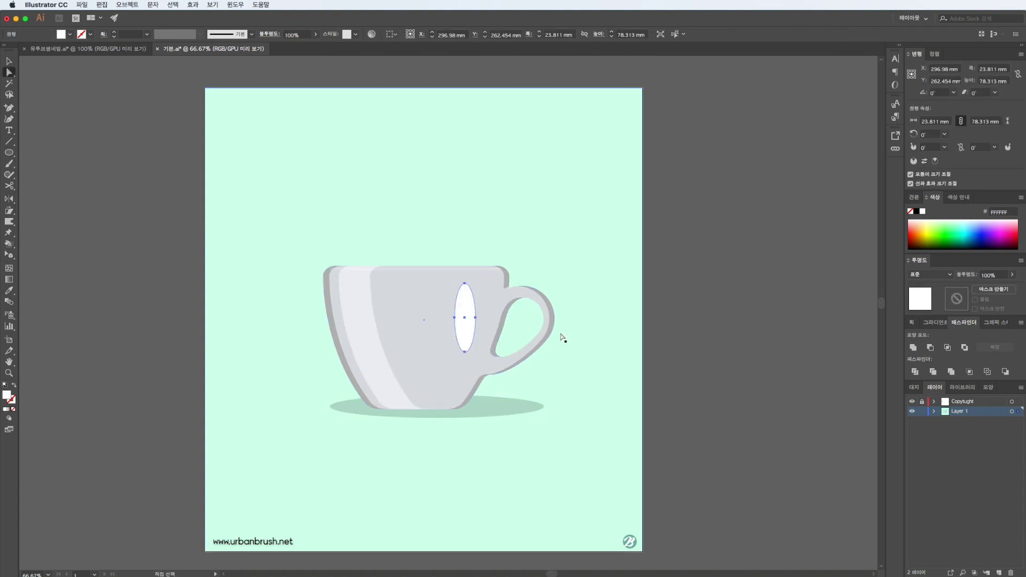
{"action": "type", "text": "34"}
{"action": "key", "text": "Return"}
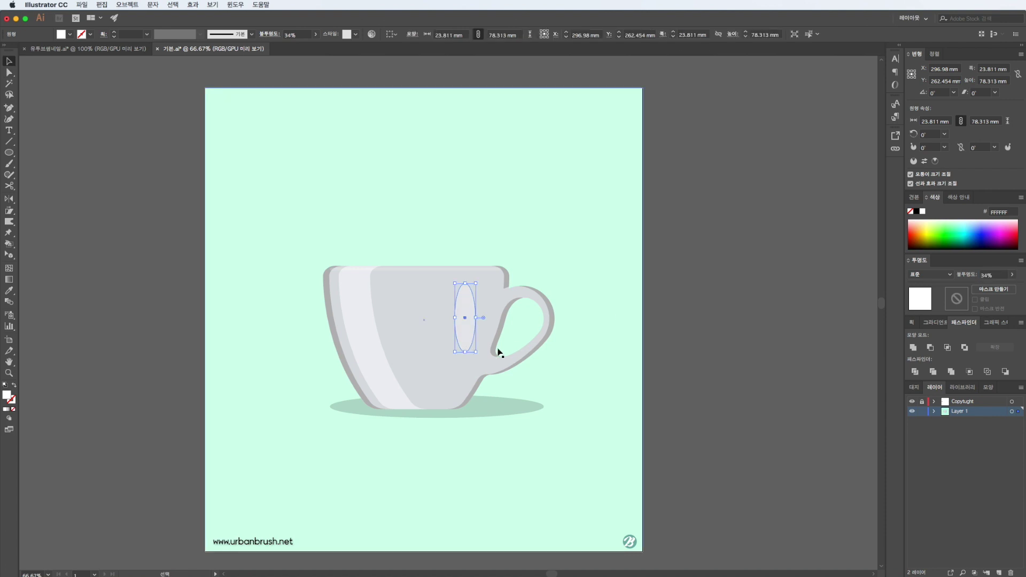
{"action": "left_click_drag", "start_coordinate": [465, 352], "coordinate": [460, 352]}
{"action": "left_click_drag", "start_coordinate": [460, 287], "coordinate": [455, 283]}
{"action": "key", "text": "v"}
{"action": "left_click", "coordinate": [691, 363]}
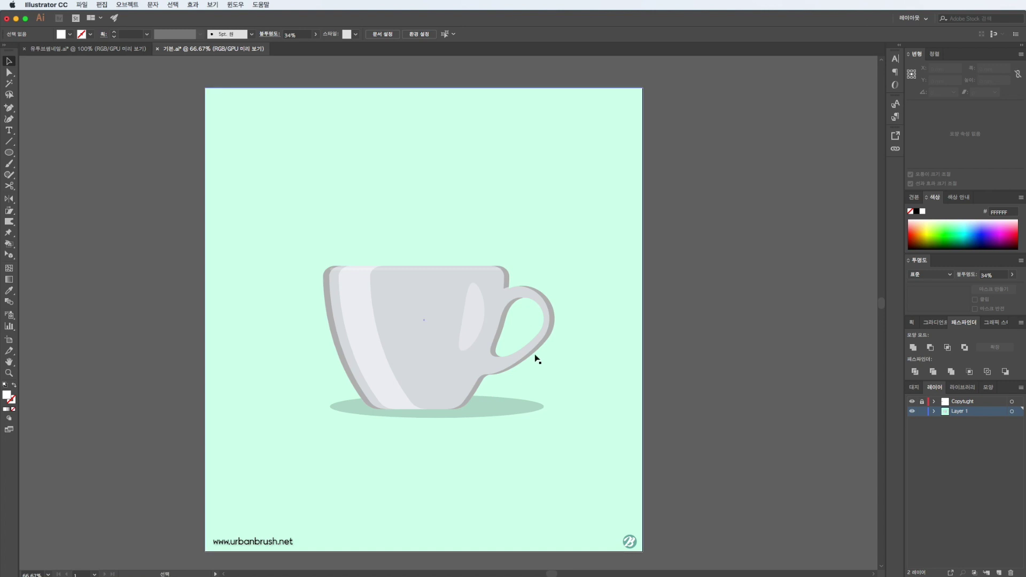
Step: Select the dark grey cup silhouette and drag it off the artboard to the left
{"action": "left_click", "coordinate": [463, 269]}
{"action": "left_click", "coordinate": [784, 325]}
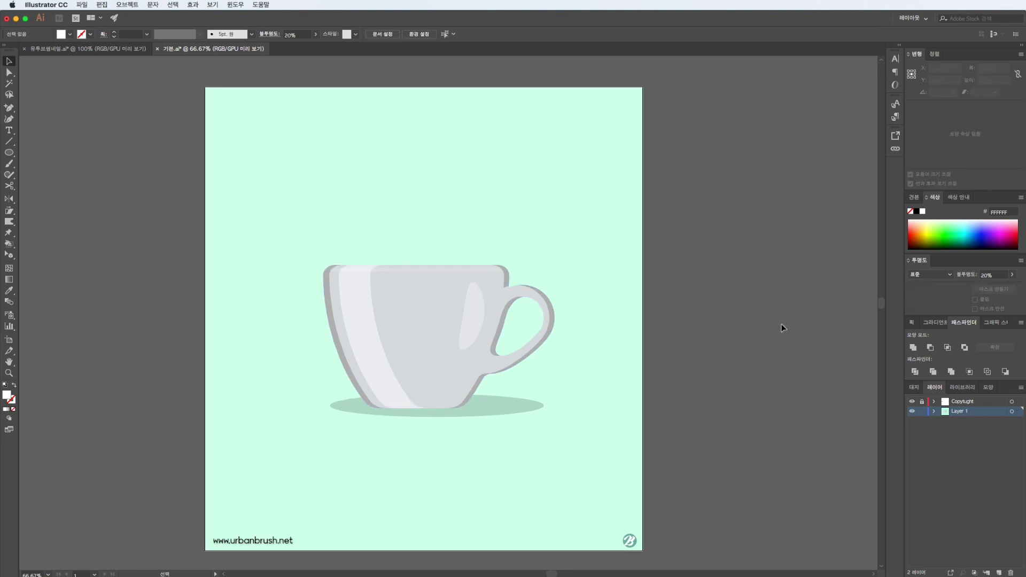
{"action": "scroll", "coordinate": [422, 414], "scroll_direction": "up", "scroll_amount": 2}
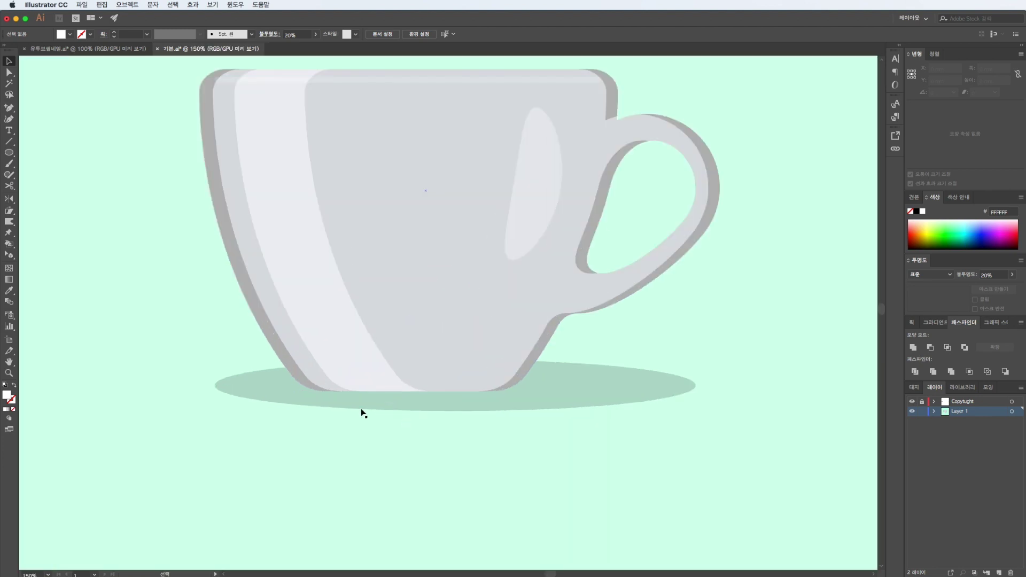
{"action": "left_click", "coordinate": [302, 385]}
{"action": "scroll", "coordinate": [302, 385], "scroll_direction": "down", "scroll_amount": 1}
{"action": "left_click", "coordinate": [382, 350]}
{"action": "scroll", "coordinate": [383, 351], "scroll_direction": "down", "scroll_amount": 1}
{"action": "mouse_move", "coordinate": [548, 336]}
{"action": "left_mouse_down"}
{"action": "mouse_move", "coordinate": [449, 347]}
{"action": "mouse_move", "coordinate": [236, 321]}
{"action": "left_mouse_up"}
{"action": "left_click", "coordinate": [225, 306]}
Step: Trim the silhouette to its bottom-left curve and place it along the cup's lower left side
{"action": "key", "text": "v"}
{"action": "double_click", "coordinate": [238, 279]}
{"action": "key", "text": "Delete"}
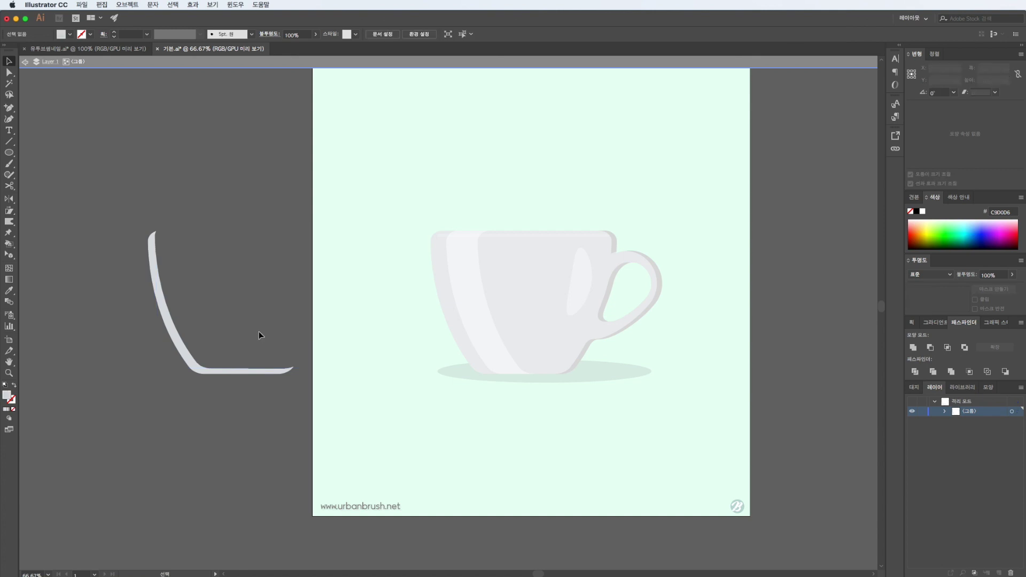
{"action": "double_click", "coordinate": [262, 335]}
{"action": "left_click_drag", "start_coordinate": [175, 337], "coordinate": [457, 336]}
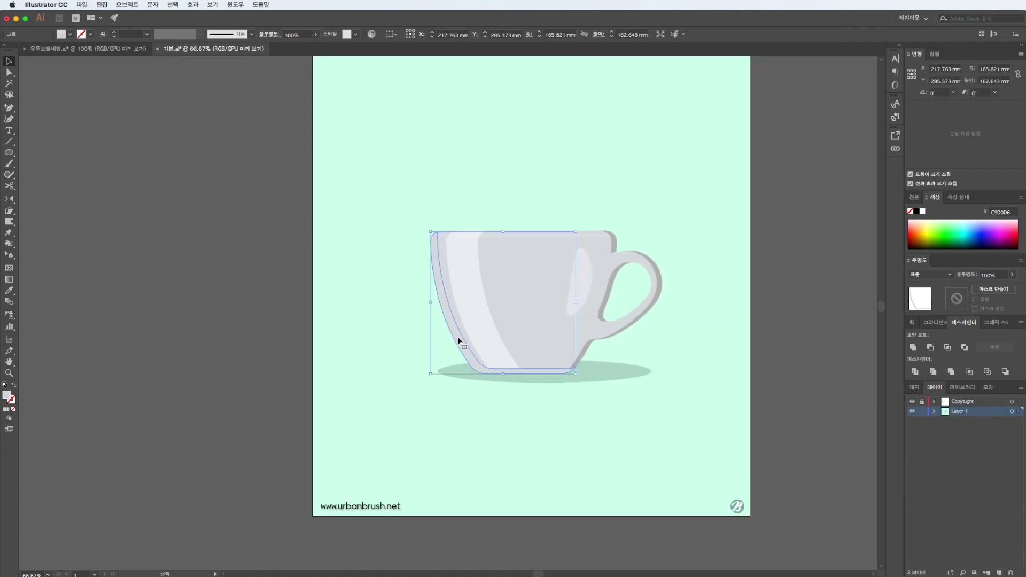
{"action": "left_click", "coordinate": [727, 385]}
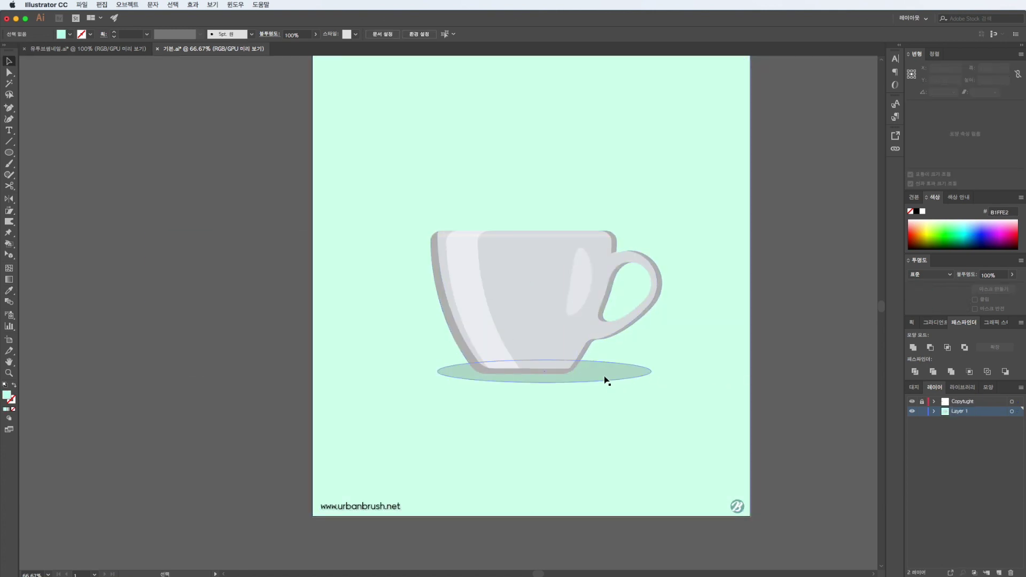
Step: Check the cup body and select the whole cup group
{"action": "scroll", "coordinate": [610, 380], "scroll_direction": "up", "scroll_amount": 2}
{"action": "left_click", "coordinate": [474, 370]}
{"action": "left_click", "coordinate": [488, 479]}
{"action": "scroll", "coordinate": [485, 476], "scroll_direction": "down", "scroll_amount": 2}
{"action": "scroll", "coordinate": [588, 454], "scroll_direction": "right", "scroll_amount": 1}
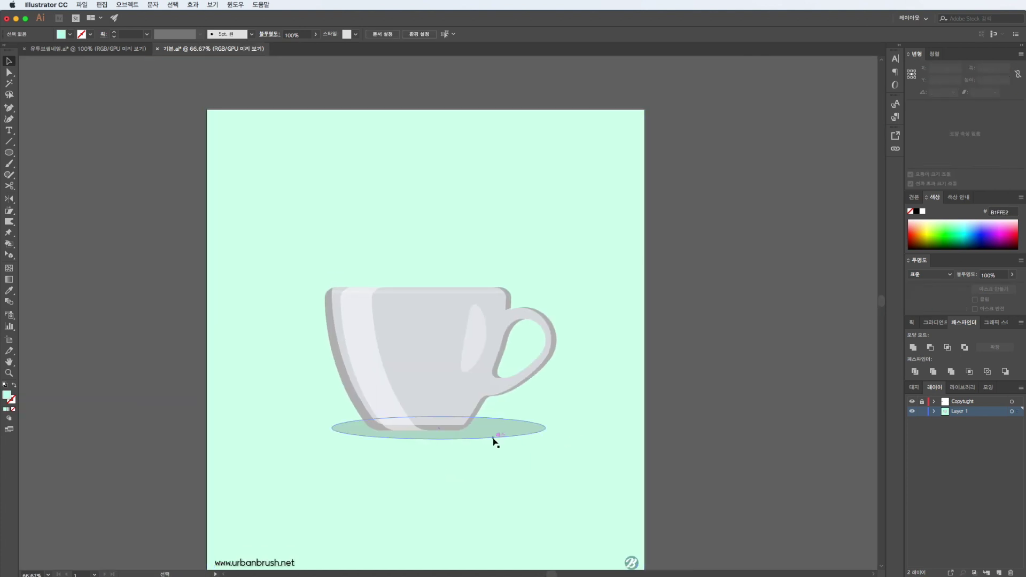
{"action": "scroll", "coordinate": [738, 437], "scroll_direction": "left", "scroll_amount": 1}
{"action": "scroll", "coordinate": [739, 437], "scroll_direction": "down", "scroll_amount": 1}
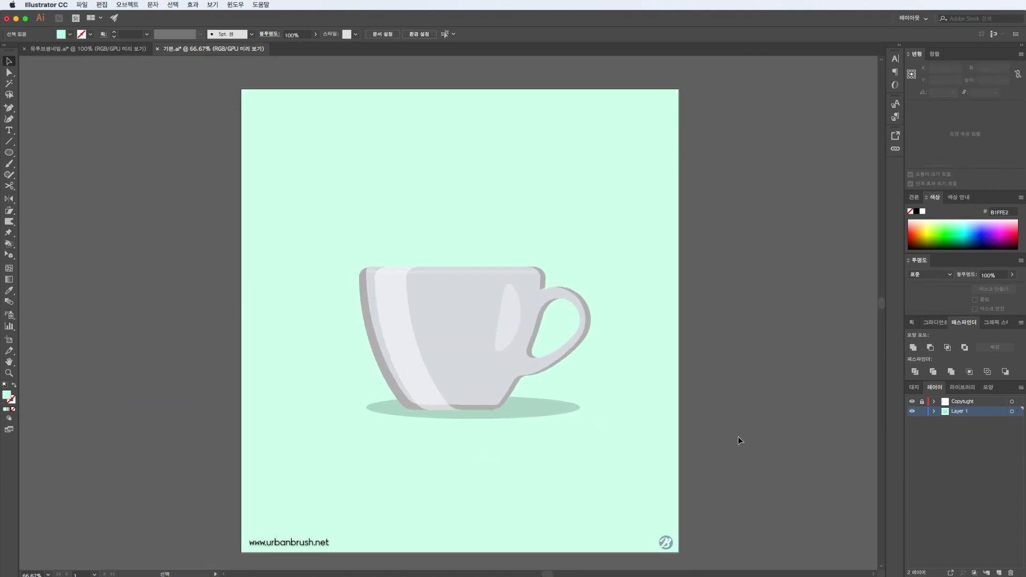
{"action": "left_click", "coordinate": [508, 371]}
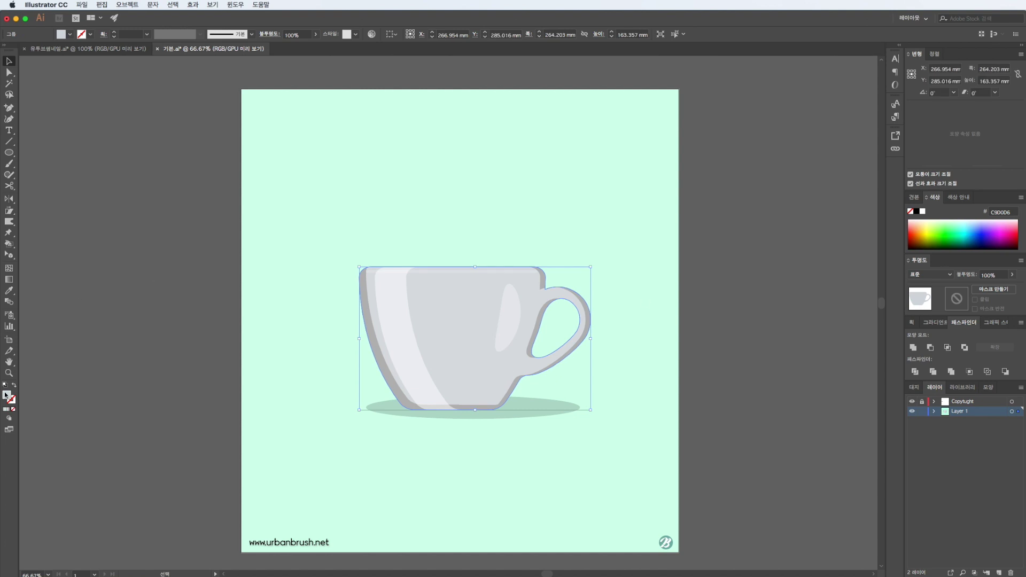
Step: Set the cup's fill colour to E2E8ED
{"action": "double_click", "coordinate": [6, 396]}
{"action": "type", "text": "E2E8ED"}
{"action": "left_click", "coordinate": [763, 259]}
{"action": "left_click", "coordinate": [750, 285]}
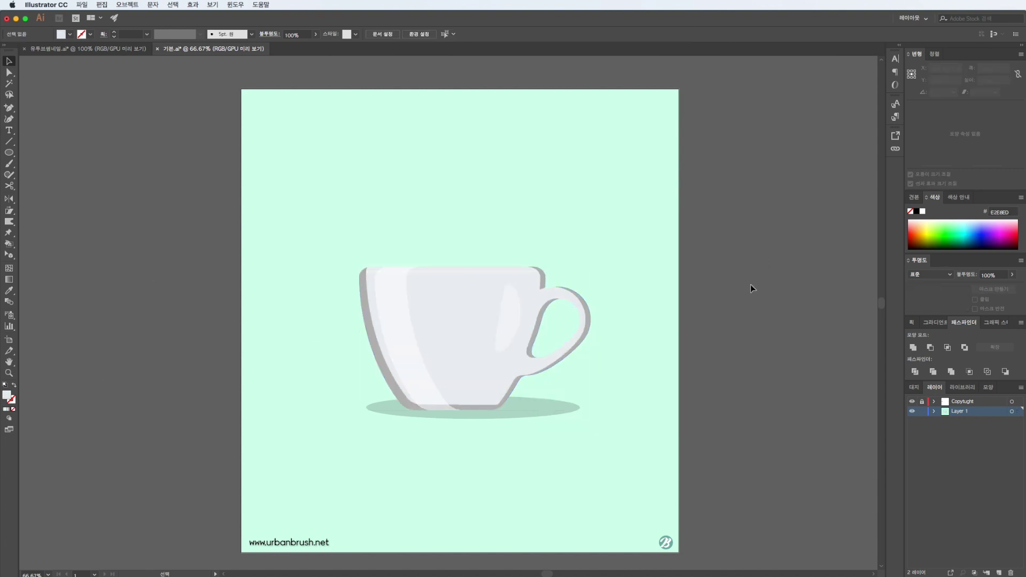
{"action": "key", "text": "a"}
{"action": "left_click", "coordinate": [393, 342]}
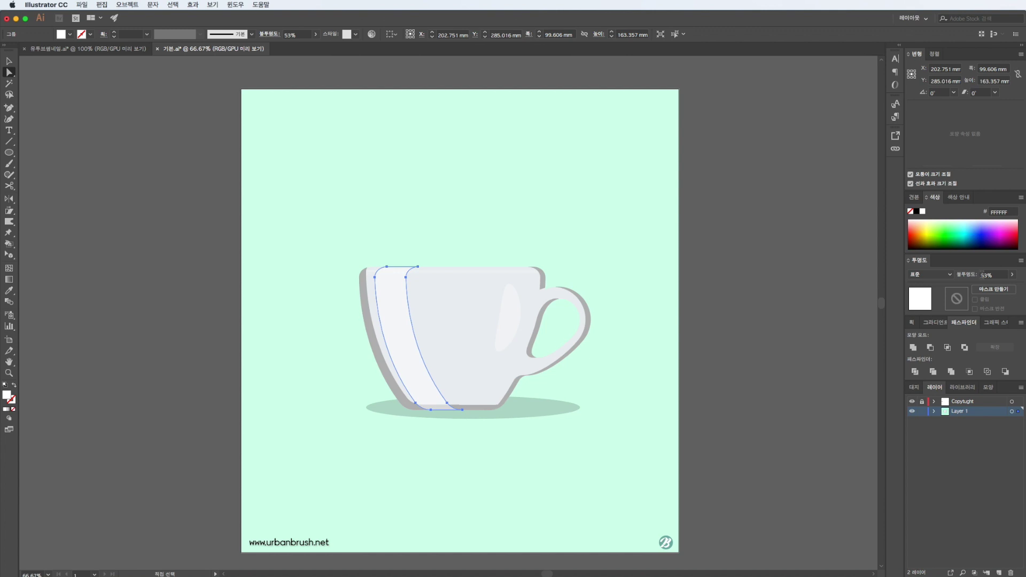
{"action": "left_click", "coordinate": [818, 348]}
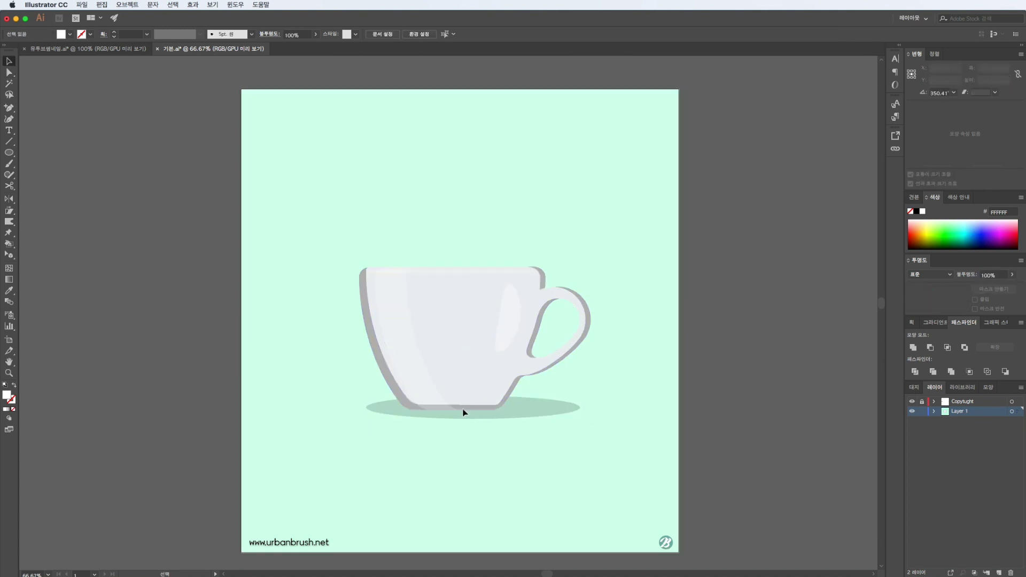
Step: Darken the gray fill of the cup body
{"action": "scroll", "coordinate": [475, 409], "scroll_direction": "up", "scroll_amount": 3}
{"action": "left_click", "coordinate": [479, 408]}
{"action": "scroll", "coordinate": [477, 405], "scroll_direction": "down", "scroll_amount": 3}
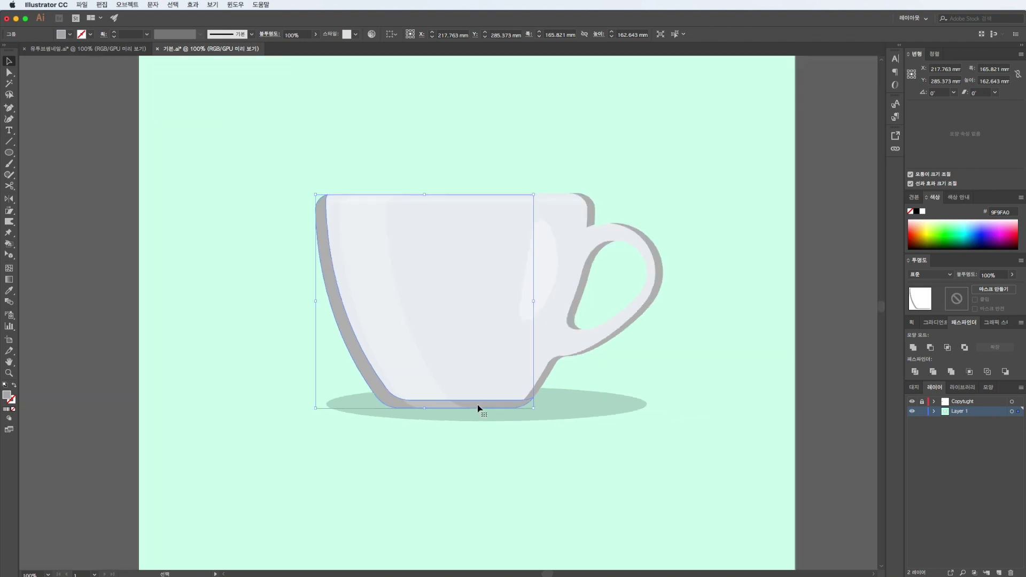
{"action": "left_click", "coordinate": [730, 376]}
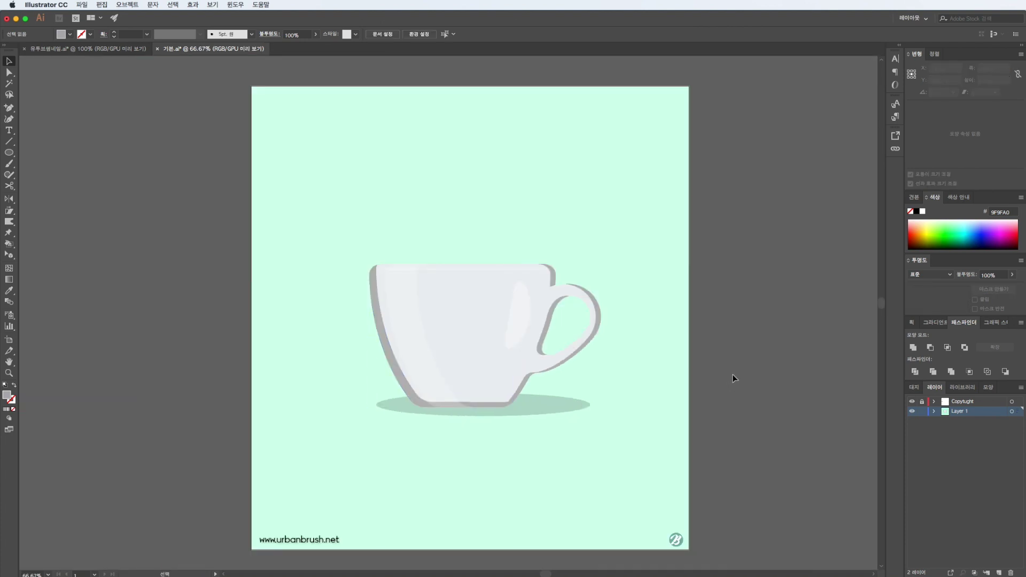
{"action": "left_click", "coordinate": [460, 324]}
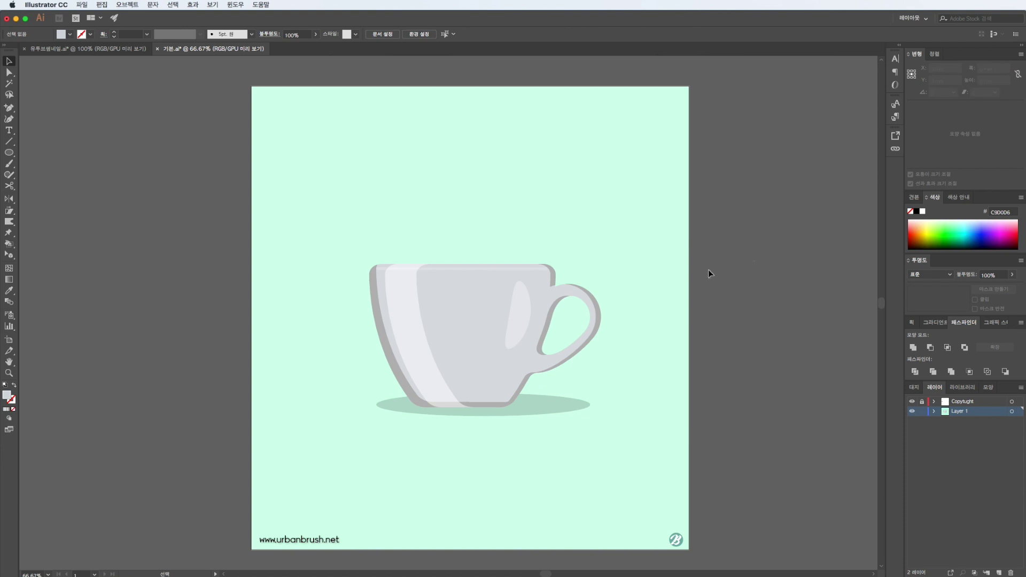
Step: Scale up the whole cup with its shadow and move both slightly higher
{"action": "key", "text": "ctrl+a"}
{"action": "left_click_drag", "start_coordinate": [601, 416], "coordinate": [619, 428]}
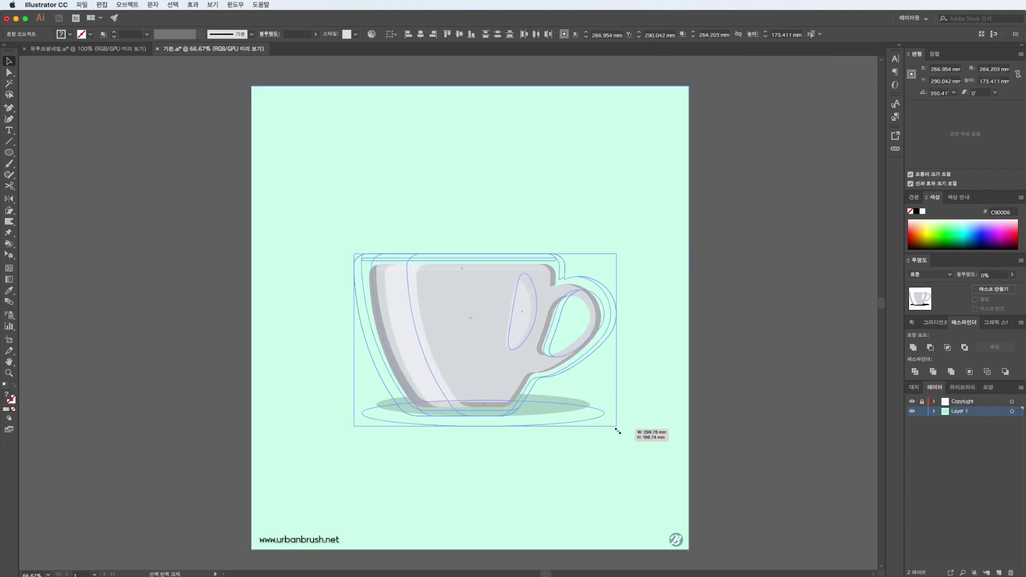
{"action": "left_click", "coordinate": [755, 421]}
{"action": "left_click", "coordinate": [550, 418]}
{"action": "left_click", "coordinate": [713, 420]}
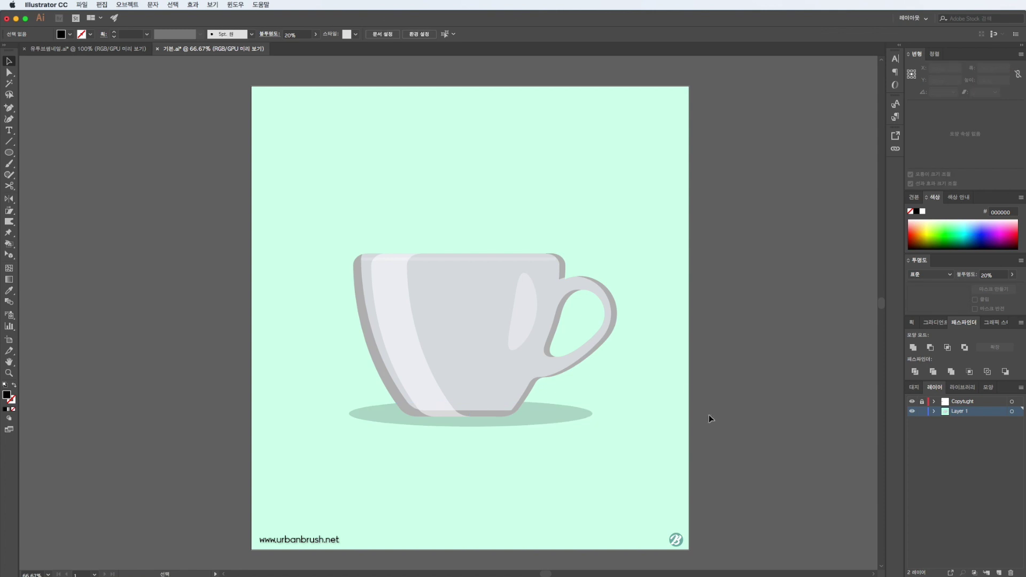
{"action": "left_click_drag", "start_coordinate": [432, 433], "coordinate": [431, 431]}
{"action": "left_click_drag", "start_coordinate": [475, 370], "coordinate": [479, 361]}
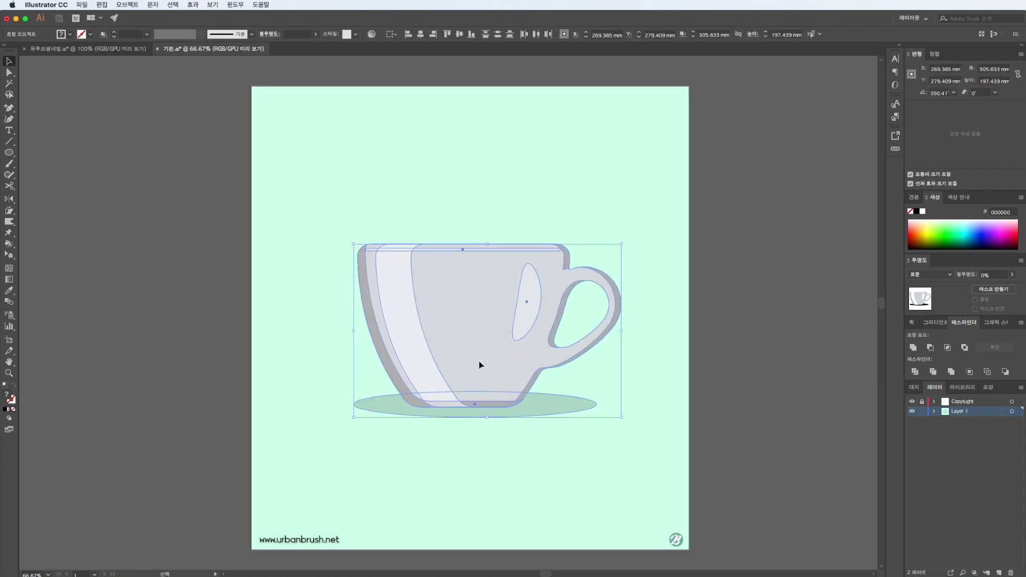
{"action": "left_click", "coordinate": [182, 146]}
Step: Start typing the Urbanbrush.net caption below the cup
{"action": "key", "text": "t"}
{"action": "left_click", "coordinate": [394, 460]}
{"action": "type", "text": "ㅓ"}
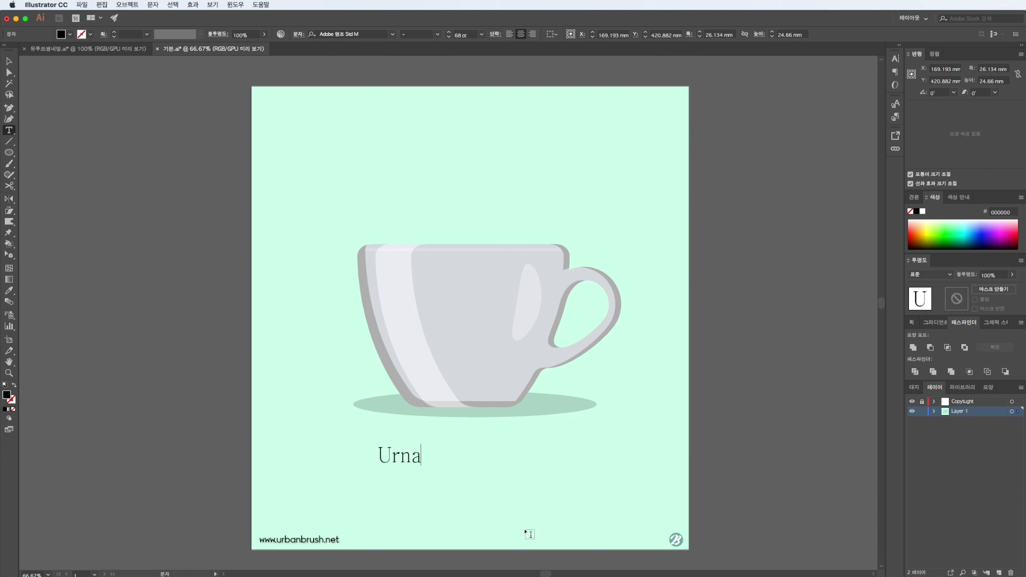
{"action": "type", "text": "rush.net"}
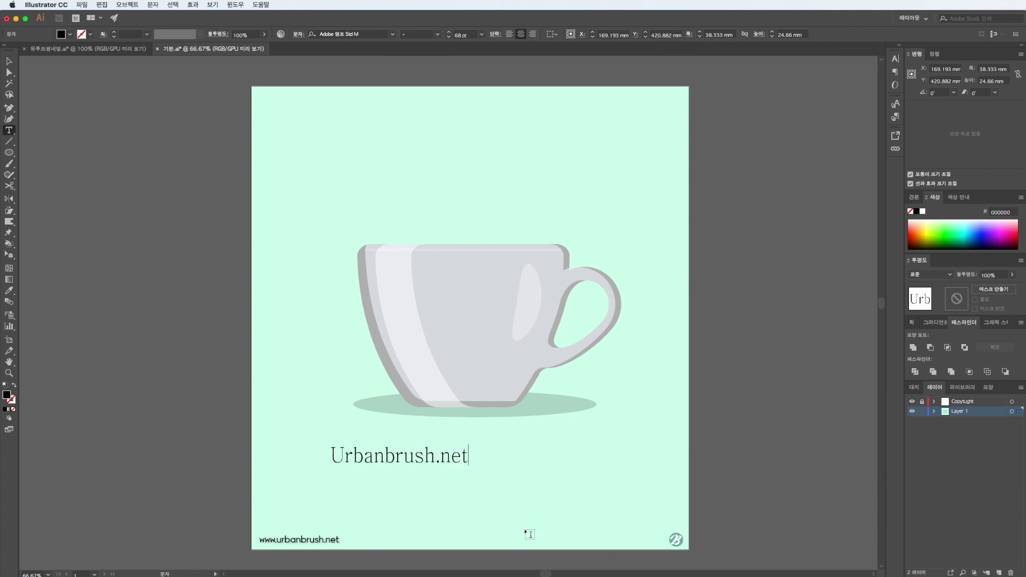
Step: Set the Urbanbrush.net text's font to Adobe Garamond Pro
{"action": "key", "text": "Escape"}
{"action": "left_click", "coordinate": [394, 34]}
{"action": "scroll", "coordinate": [439, 227], "scroll_direction": "down", "scroll_amount": 10}
{"action": "scroll", "coordinate": [439, 229], "scroll_direction": "down", "scroll_amount": 5}
{"action": "scroll", "coordinate": [439, 229], "scroll_direction": "down", "scroll_amount": 5}
{"action": "scroll", "coordinate": [439, 229], "scroll_direction": "down", "scroll_amount": 3}
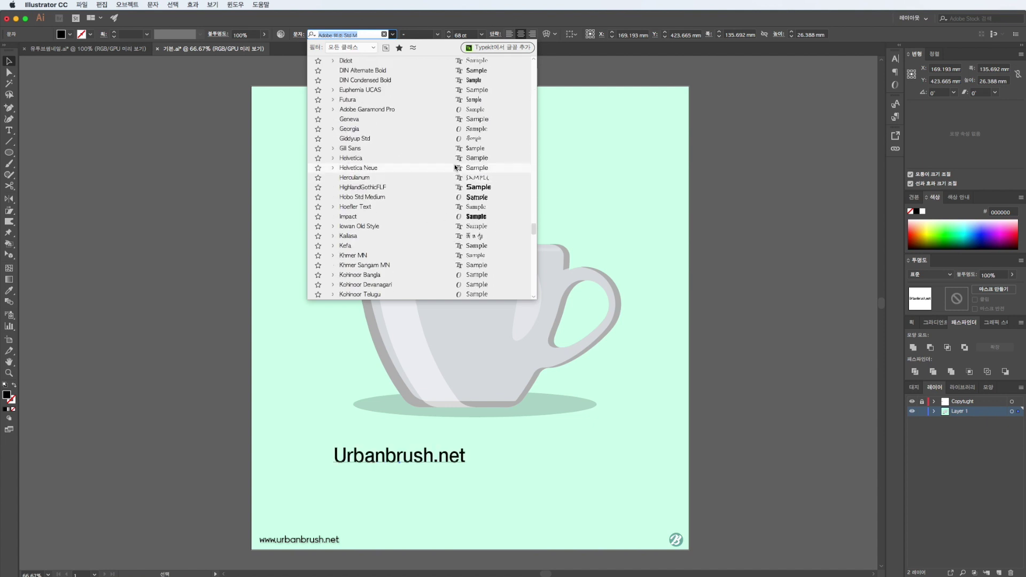
{"action": "scroll", "coordinate": [454, 160], "scroll_direction": "up", "scroll_amount": 1}
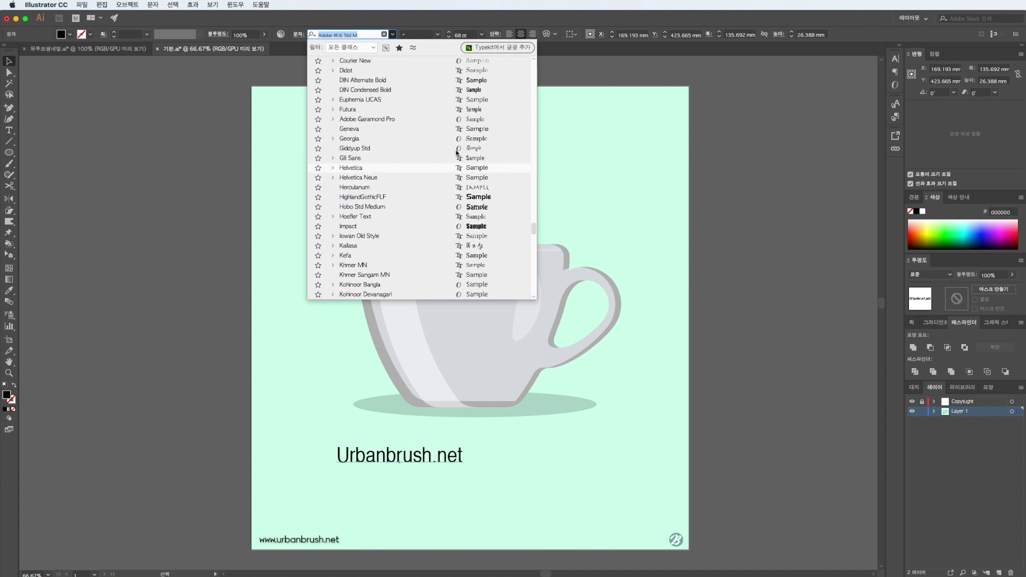
{"action": "left_click", "coordinate": [460, 118]}
Step: Widen the caption's tracking, slant it italic, and centre it just below the cup
{"action": "left_click", "coordinate": [297, 35]}
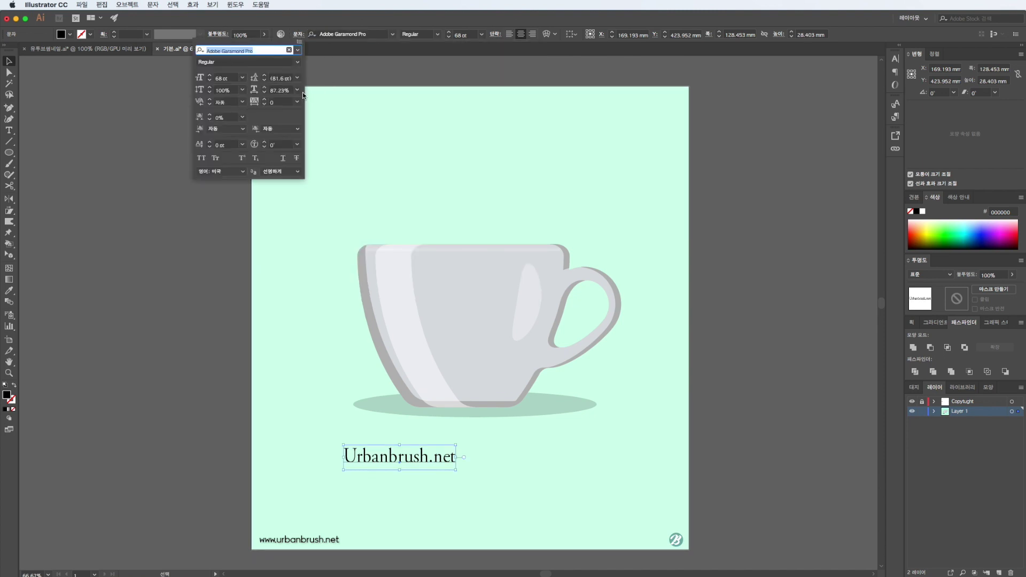
{"action": "key", "text": "Escape"}
{"action": "key", "text": "alt+Right"}
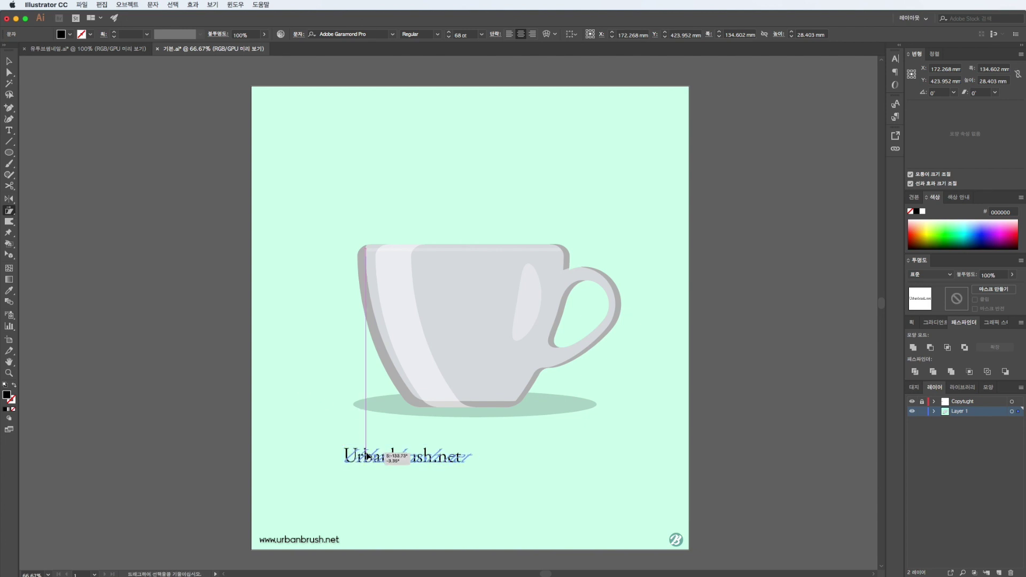
{"action": "left_click_drag", "start_coordinate": [365, 438], "coordinate": [376, 438]}
{"action": "left_click", "coordinate": [7, 62]}
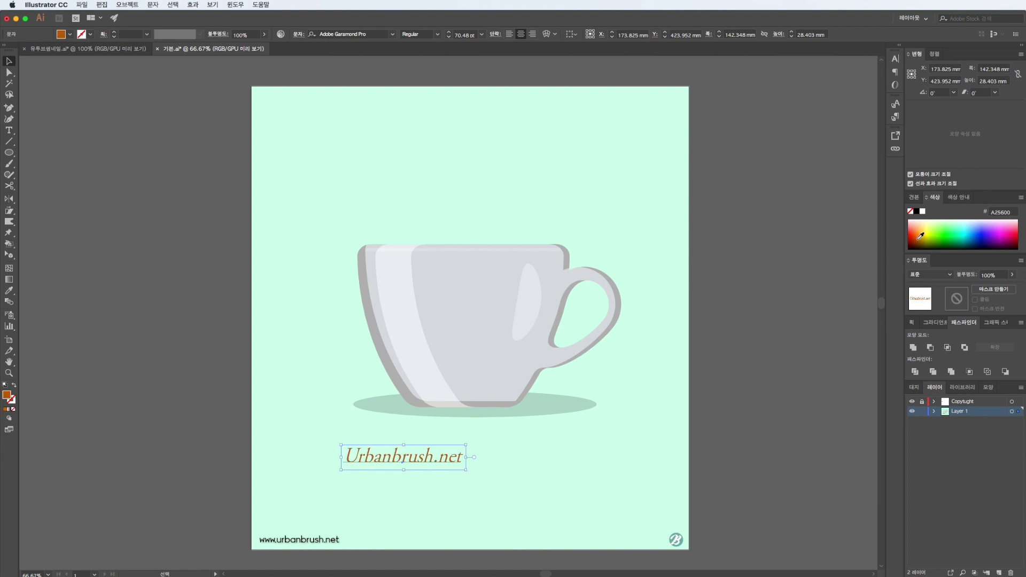
{"action": "left_click", "coordinate": [407, 422]}
{"action": "left_click_drag", "start_coordinate": [439, 464], "coordinate": [500, 447]}
{"action": "left_click", "coordinate": [768, 457]}
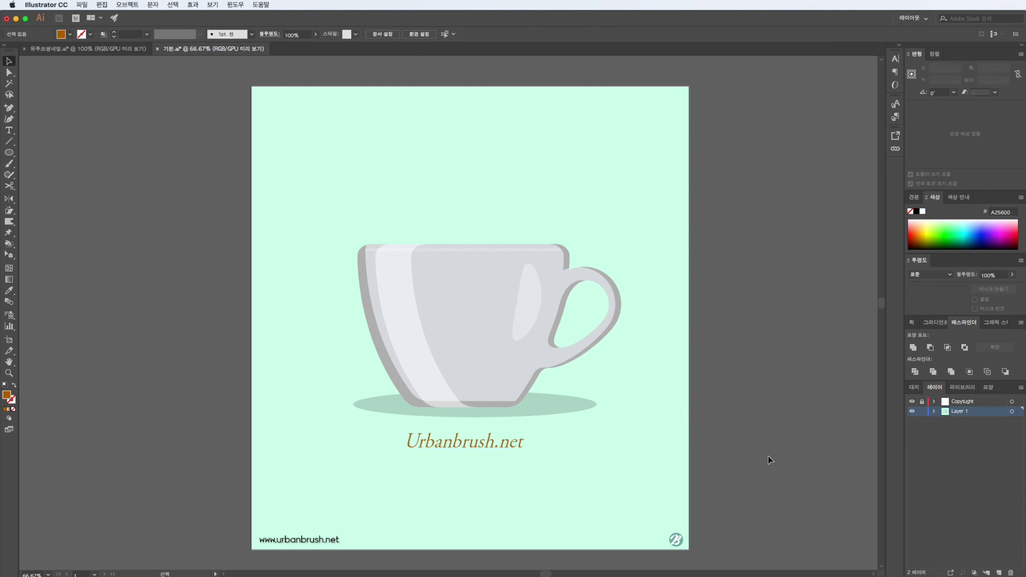
Step: Add a 'Coffee & Music' text line above the cup
{"action": "left_click", "coordinate": [9, 130]}
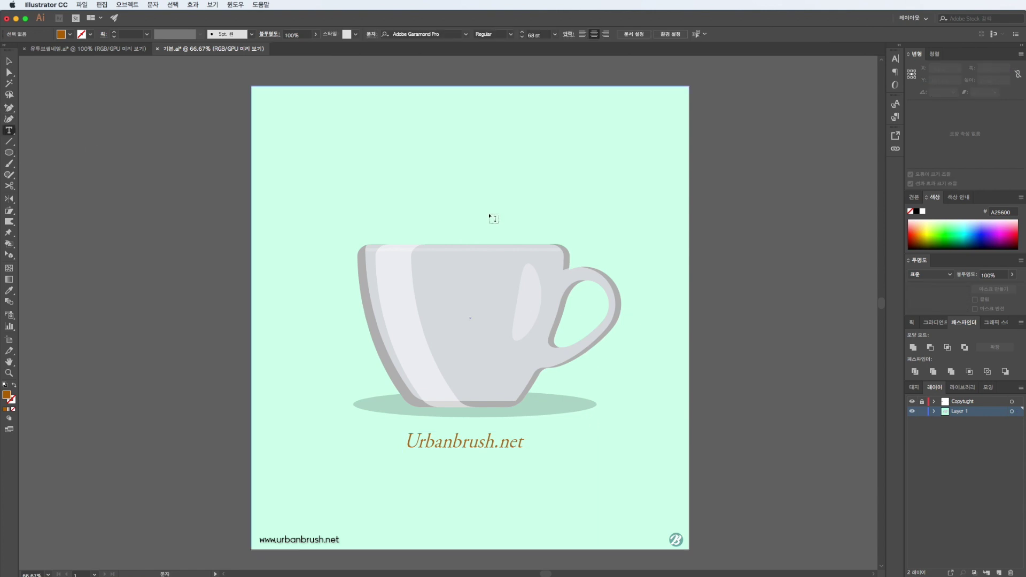
{"action": "left_click", "coordinate": [492, 219]}
{"action": "type", "text": "Coffe"}
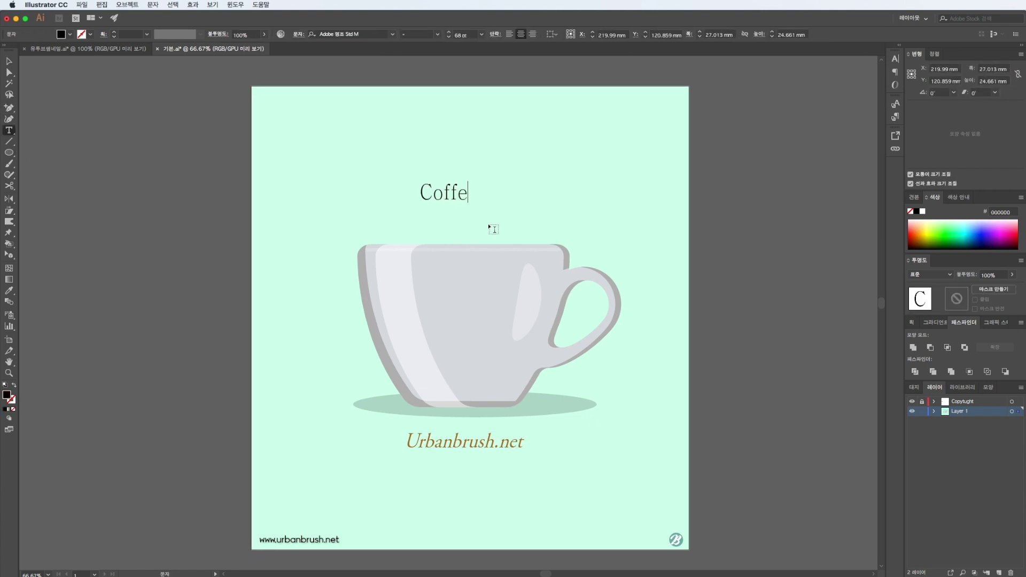
{"action": "type", "text": "e & Music"}
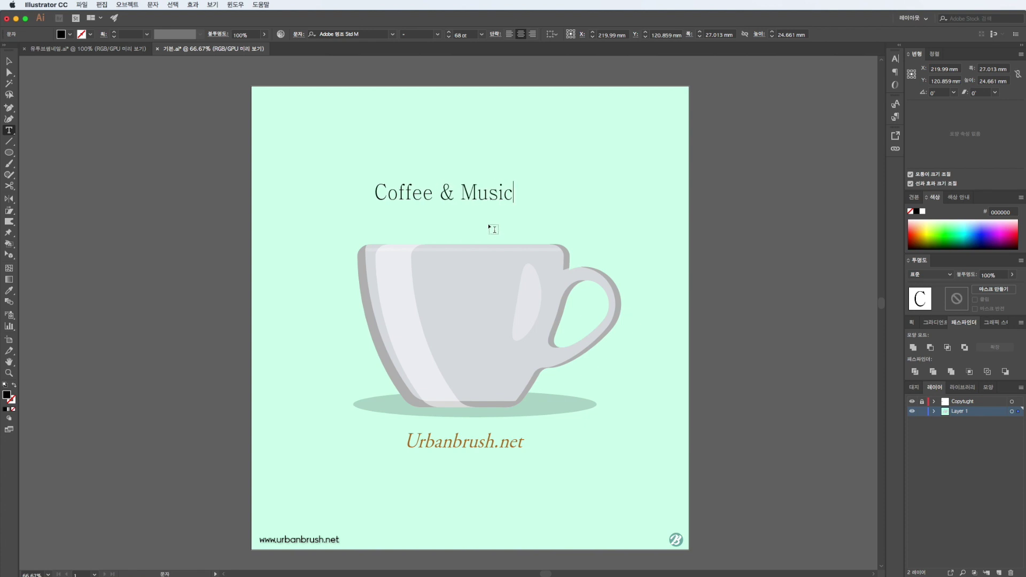
{"action": "key", "text": "Escape"}
Step: Make the Coffee & Music title white, then shrink it and move it down
{"action": "left_click", "coordinate": [923, 212]}
{"action": "left_click", "coordinate": [519, 206]}
{"action": "left_click", "coordinate": [519, 205]}
{"action": "left_click_drag", "start_coordinate": [519, 205], "coordinate": [509, 226]}
Step: Change the background fill to darker mint ADEAD1 and nudge the title just above the cup
{"action": "left_click", "coordinate": [609, 218]}
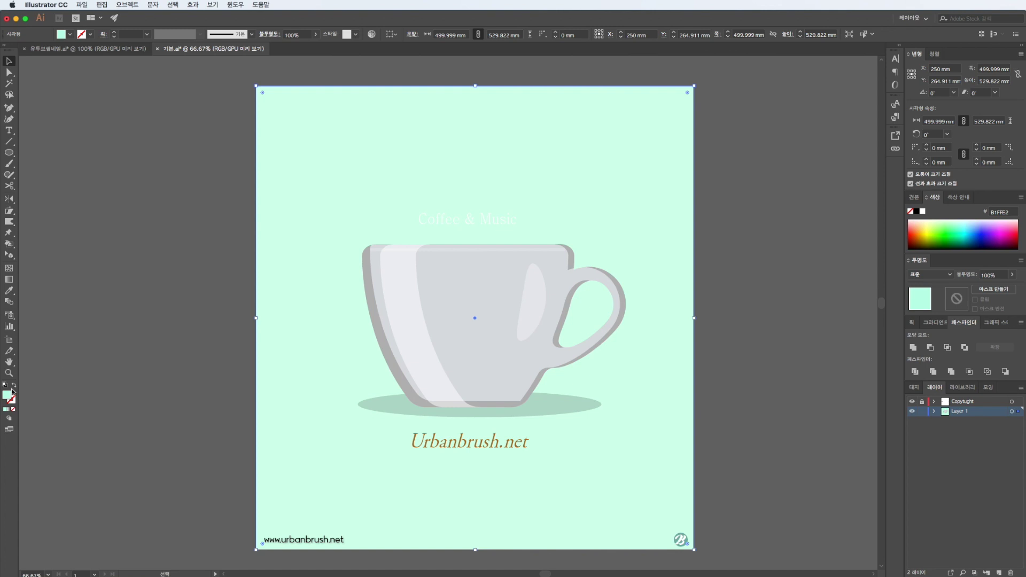
{"action": "double_click", "coordinate": [7, 396]}
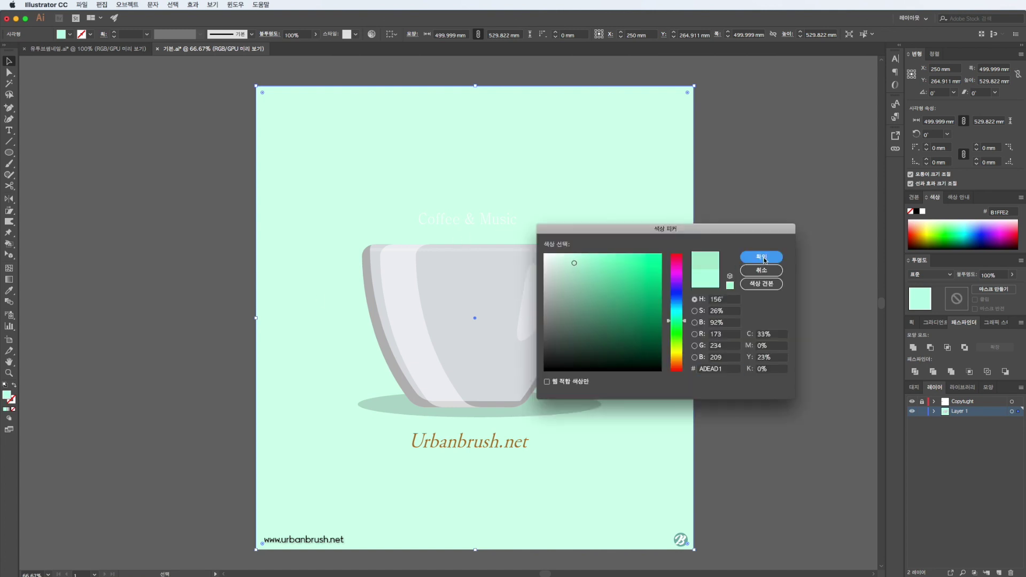
{"action": "left_click", "coordinate": [770, 256]}
{"action": "left_click_drag", "start_coordinate": [503, 225], "coordinate": [505, 224]}
Step: Select all the title's letters and browse the font list
{"action": "triple_click", "coordinate": [505, 221]}
{"action": "left_click", "coordinate": [392, 34]}
{"action": "scroll", "coordinate": [426, 228], "scroll_direction": "down", "scroll_amount": 5}
Step: Try Khmer MN, then apply a Korean gothic font to the Coffee & Music title
{"action": "scroll", "coordinate": [425, 227], "scroll_direction": "down", "scroll_amount": 5}
{"action": "scroll", "coordinate": [424, 226], "scroll_direction": "down", "scroll_amount": 5}
{"action": "scroll", "coordinate": [425, 225], "scroll_direction": "up", "scroll_amount": 3}
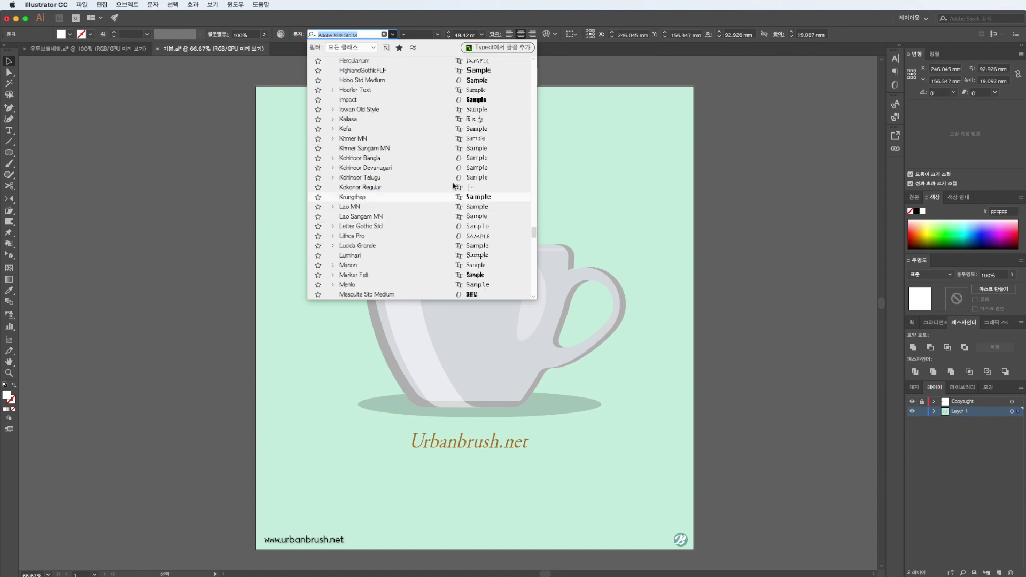
{"action": "left_click", "coordinate": [461, 139]}
{"action": "left_click", "coordinate": [393, 34]}
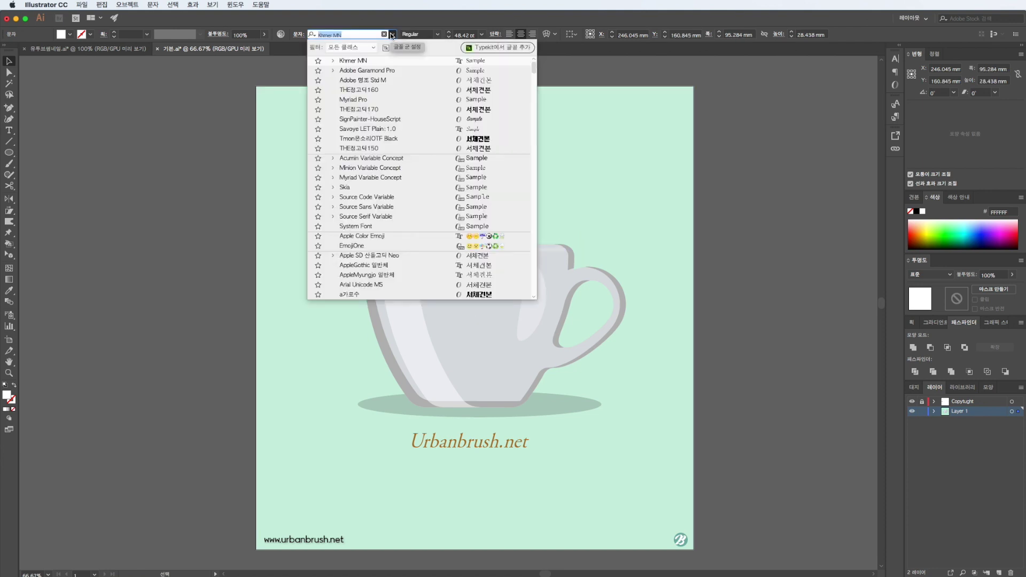
{"action": "left_click", "coordinate": [374, 150]}
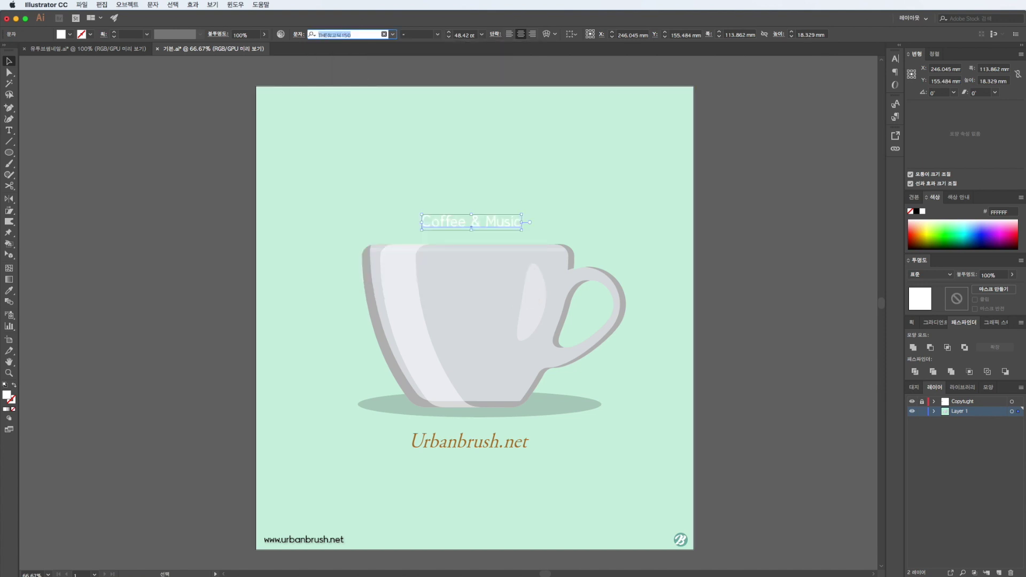
Step: Shift the Urbanbrush.net caption slightly to the right
{"action": "left_click", "coordinate": [678, 288]}
{"action": "left_click", "coordinate": [503, 221]}
{"action": "left_click", "coordinate": [741, 273]}
{"action": "left_click_drag", "start_coordinate": [500, 444], "coordinate": [513, 445]}
{"action": "left_click", "coordinate": [772, 370]}
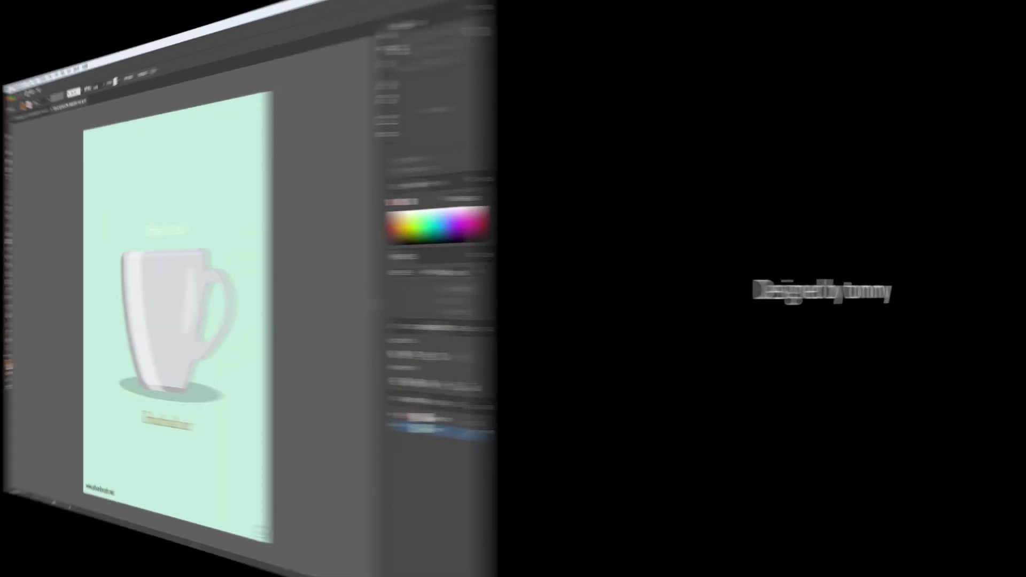